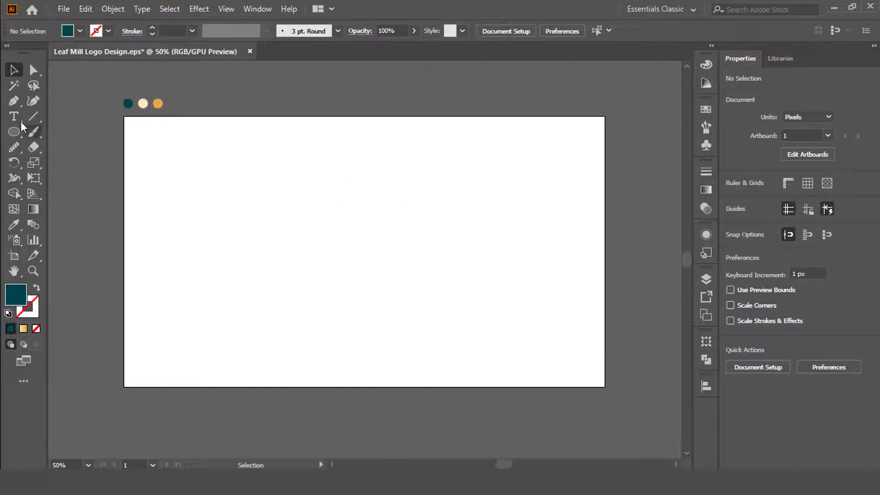
# Draw a dark teal rectangle without a stroke covering the whole artboard as the background.
pyautogui.moveTo(124, 116)
pyautogui.mouseDown()
pyautogui.moveTo(172, 176)
pyautogui.moveTo(605, 387)
pyautogui.mouseUp()
pyautogui.hotkey('ctrl', 'shift', 'a')
# Draw a circle about 299 px wide near the artboard's centre and fill it with the cream palette colour.
pyautogui.moveTo(14, 131); pyautogui.dragTo(78, 160)
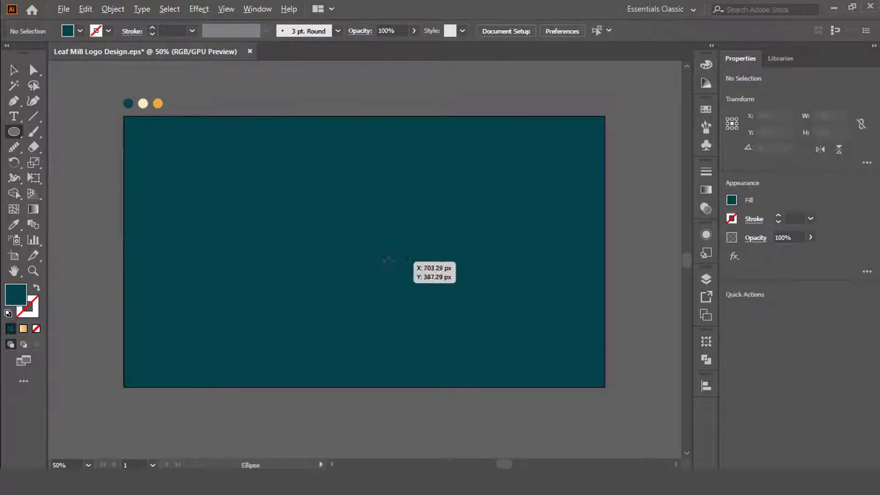
pyautogui.moveTo(363, 257); pyautogui.dragTo(385, 304)
pyautogui.press('i')
pyautogui.click(143, 103)
pyautogui.press('v')
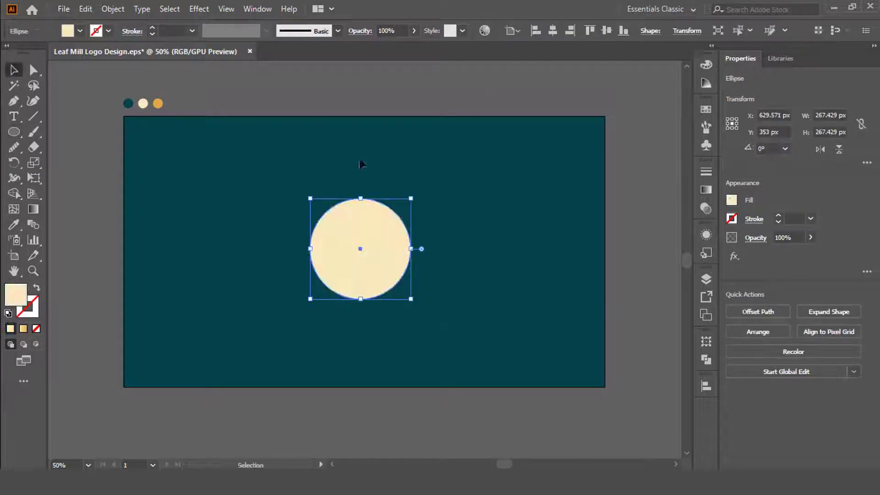
pyautogui.hotkey('ctrl', '+')
pyautogui.hotkey('ctrl', '+')
pyautogui.moveTo(434, 346); pyautogui.dragTo(444, 356)
# Duplicate the circle sideways by half its width and use Shape Builder to keep only the overlapping lens shape.
pyautogui.moveTo(328, 250); pyautogui.dragTo(443, 253)
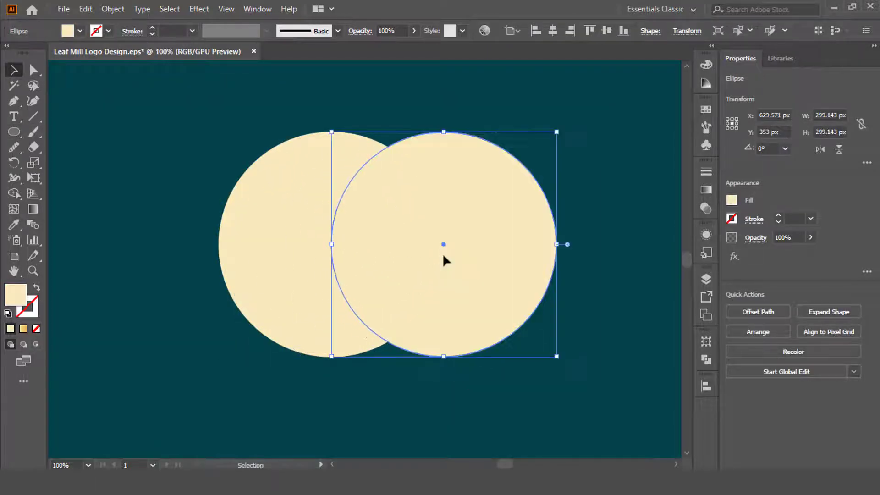
pyautogui.hotkey('ctrl', 'a')
pyautogui.hotkey('shift', 'm')
pyautogui.keyDown('alt'); pyautogui.click(271, 215); pyautogui.keyUp('alt')
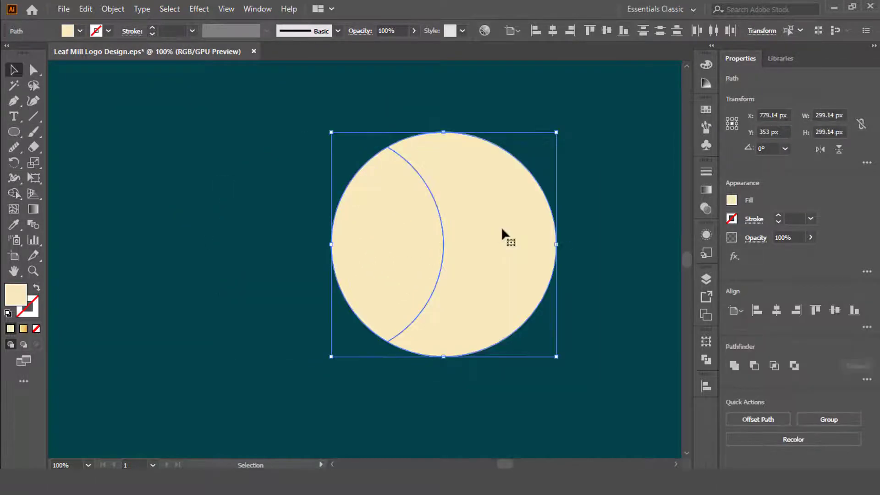
pyautogui.keyDown('alt'); pyautogui.click(493, 211); pyautogui.keyUp('alt')
pyautogui.press('v')
pyautogui.click(493, 212)
# Place a copy of the cream lens shape to its left and delete the original.
pyautogui.moveTo(430, 238); pyautogui.dragTo(254, 226)
pyautogui.scroll(-2, 254, 226)
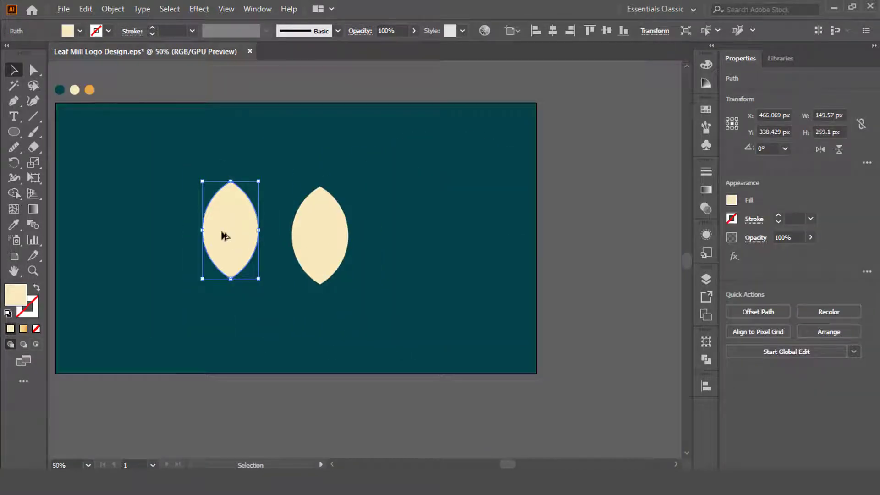
pyautogui.scroll(2, 224, 236)
pyautogui.click(455, 264)
pyautogui.press('Delete')
# Round off the lens shape's bottom point to form a leaf outline with a pointed top.
pyautogui.press('a')
pyautogui.click(239, 326)
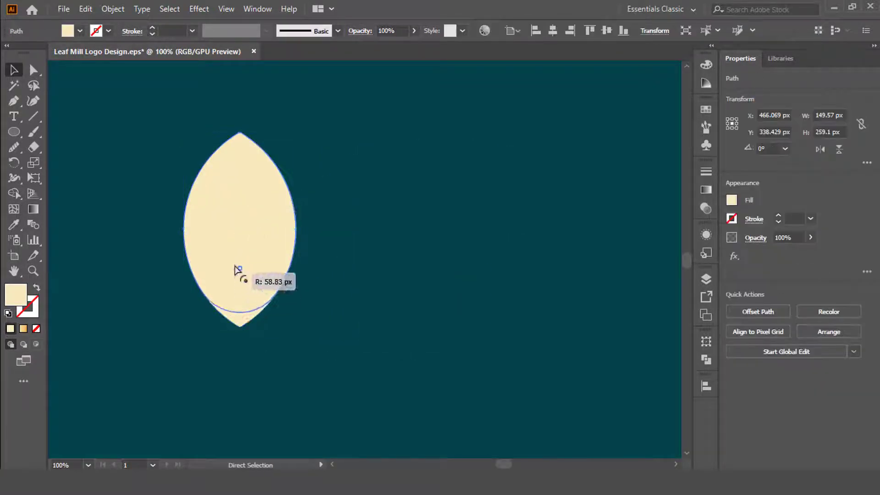
pyautogui.click(311, 282)
pyautogui.click(227, 216)
pyautogui.click(313, 286)
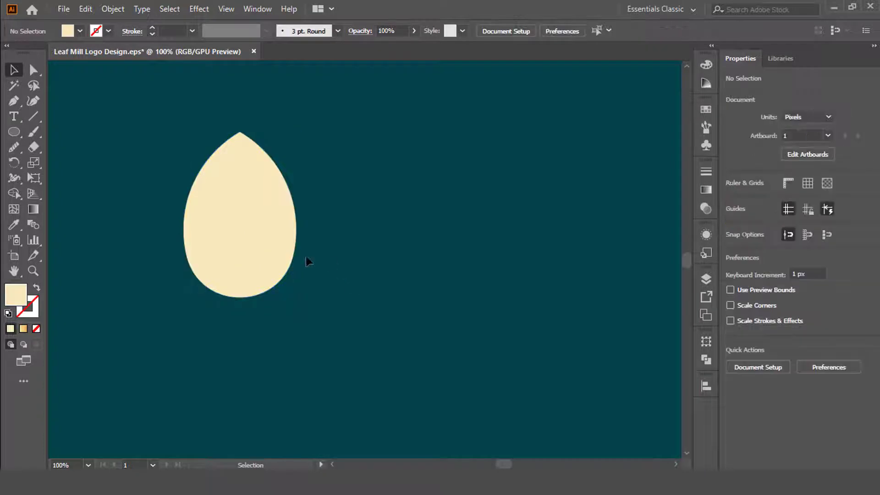
pyautogui.click(256, 249)
pyautogui.moveTo(238, 242); pyautogui.dragTo(239, 235)
pyautogui.click(355, 256)
# Enlarge the leaf shape to about 193 by 276 px and centre it on the artboard at X 640, Y 360.
pyautogui.scroll(-1, 330, 252)
pyautogui.click(267, 229)
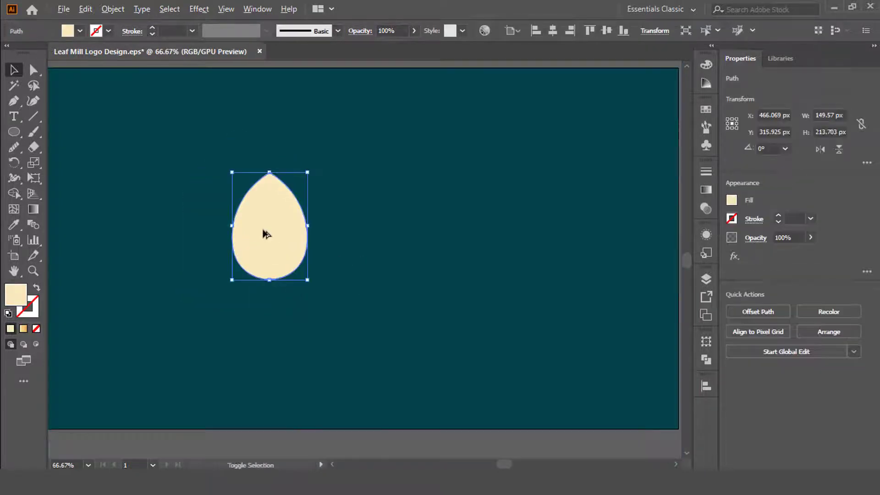
pyautogui.moveTo(308, 279); pyautogui.dragTo(349, 261)
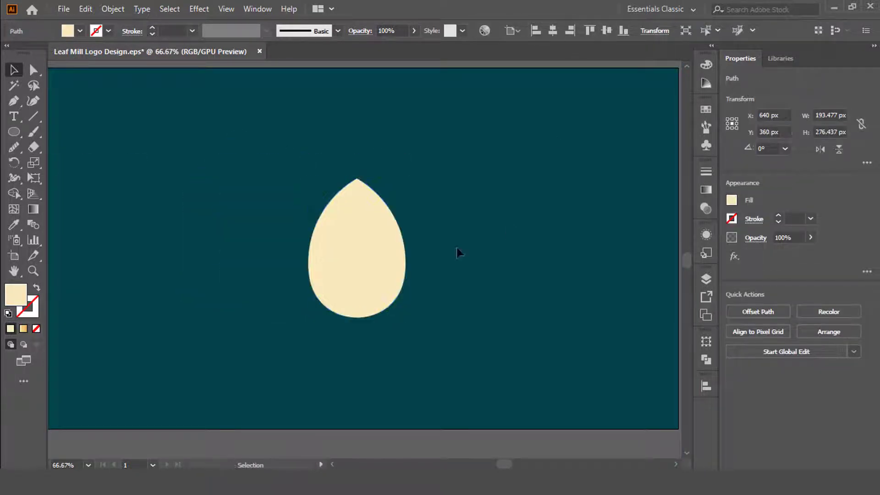
pyautogui.scroll(-1, 371, 250)
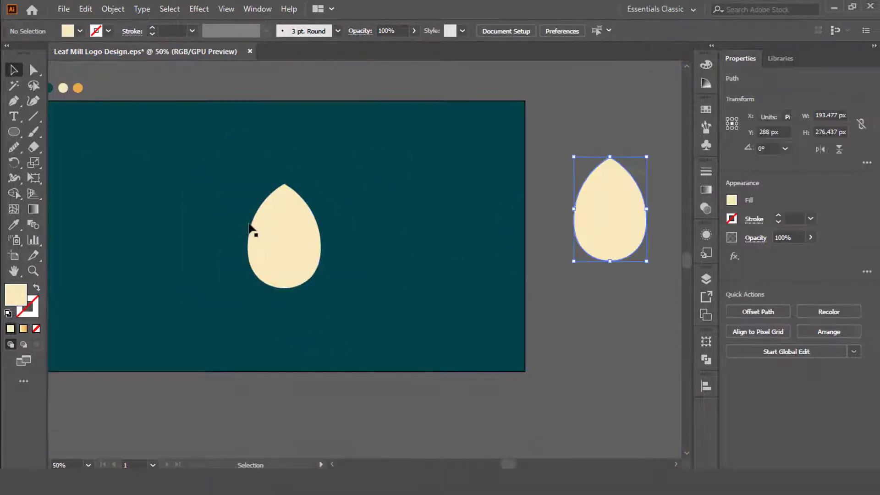
pyautogui.scroll(2, 249, 224)
pyautogui.click(324, 251)
pyautogui.scroll(1, 323, 250)
pyautogui.moveTo(492, 264); pyautogui.dragTo(440, 261)
pyautogui.scroll(-1, 440, 261)
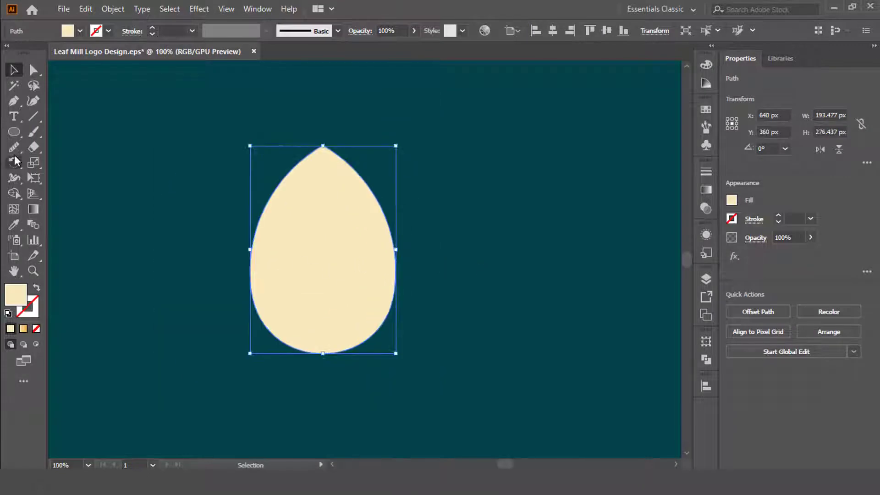
# Draw a vertical line about 397 px long through the leaf and centre it on the artboard.
pyautogui.moveTo(325, 174); pyautogui.dragTo(321, 412)
pyautogui.press('v')
pyautogui.keyDown('shift'); pyautogui.click(367, 210); pyautogui.keyUp('shift')
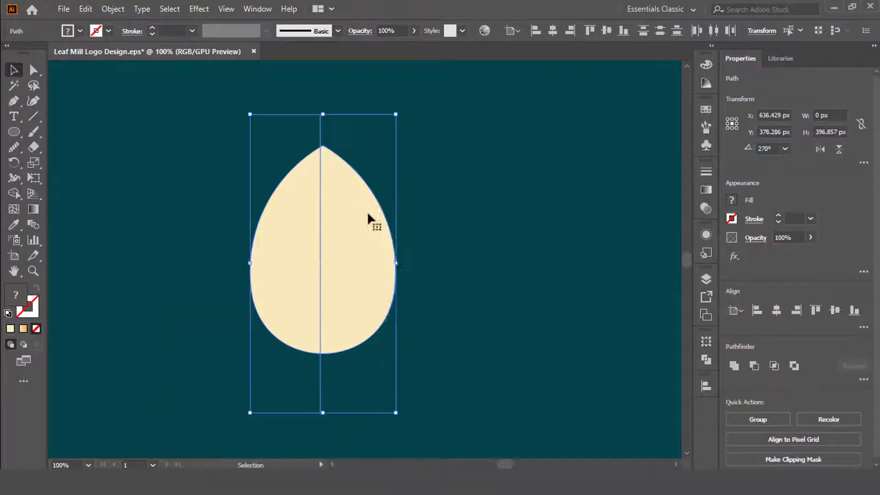
pyautogui.click(557, 177)
# Give the vertical line a white 15 pt stroke.
pyautogui.click(323, 121)
pyautogui.click(80, 31)
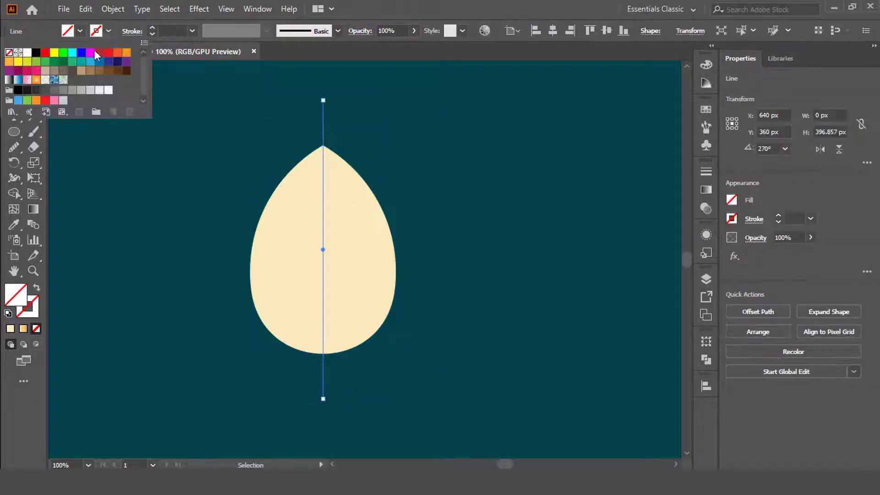
pyautogui.click(28, 53)
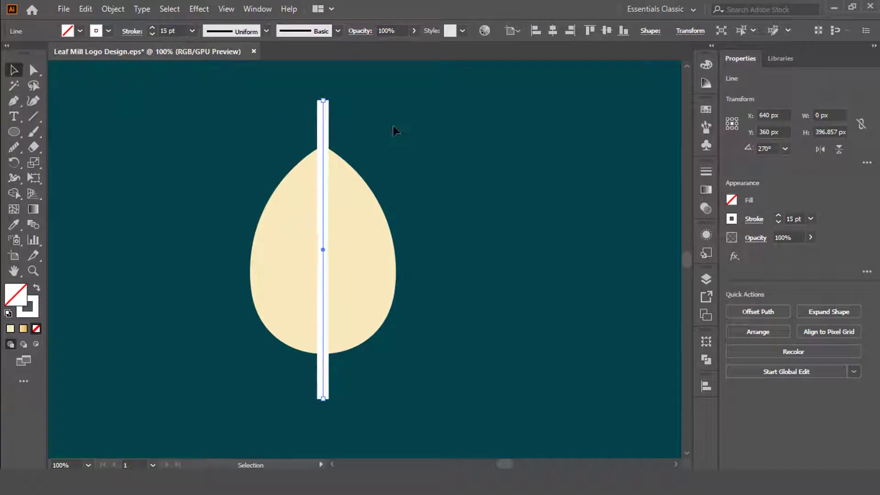
pyautogui.click(393, 125)
# Expand the vertical line into a filled shape and recolour it with the background's dark teal.
pyautogui.click(326, 128)
pyautogui.click(109, 9)
pyautogui.click(151, 153)
pyautogui.click(411, 314)
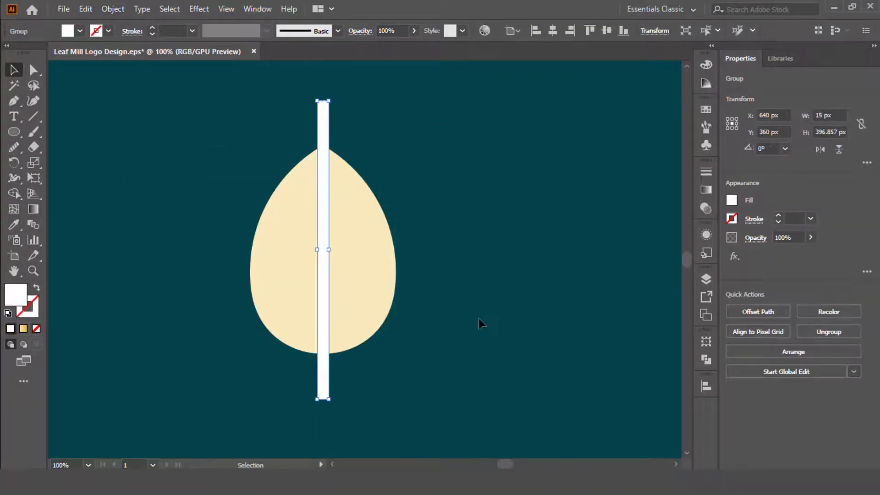
pyautogui.press('i')
pyautogui.click(480, 293)
pyautogui.press('v')
pyautogui.click(480, 292)
# Duplicate the bar at a 45° angle, centre it on the leaf and add a mirrored copy to form an X.
pyautogui.moveTo(322, 135); pyautogui.dragTo(407, 139)
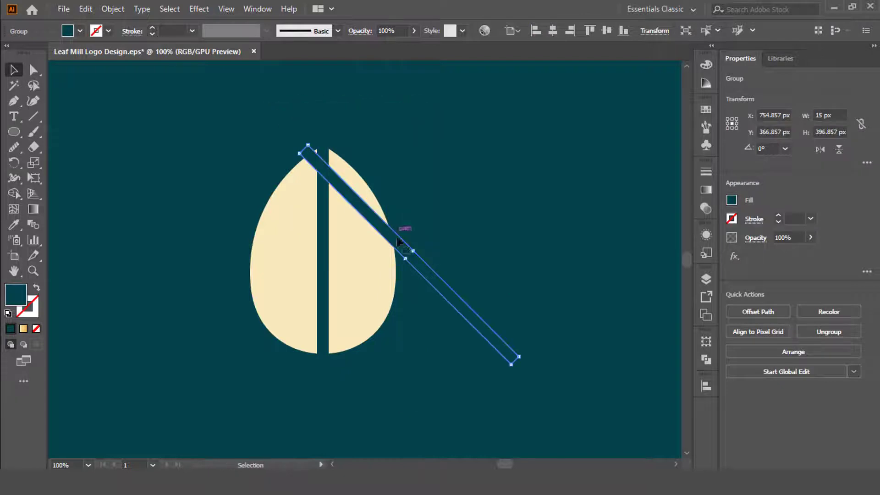
pyautogui.moveTo(351, 260); pyautogui.dragTo(333, 258)
pyautogui.rightClick(333, 257)
pyautogui.moveTo(363, 178)
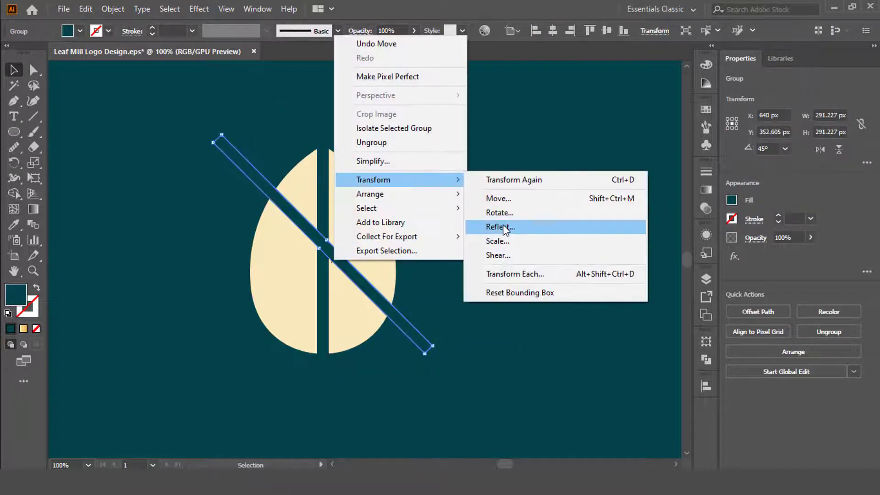
pyautogui.click(487, 226)
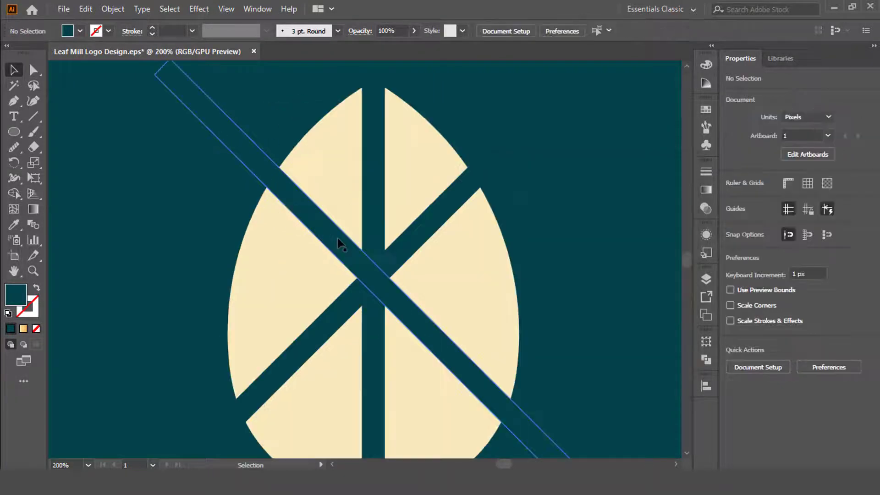
pyautogui.click(428, 240)
# Place a copy of the X-shaped pair of diagonal bars straight below on the leaf's lower half.
pyautogui.keyDown('shift'); pyautogui.click(373, 190); pyautogui.keyUp('shift')
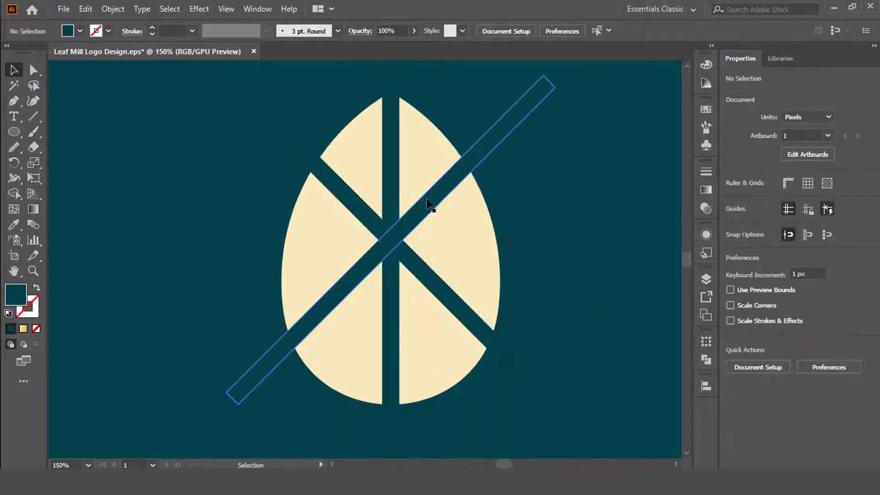
pyautogui.click(432, 197)
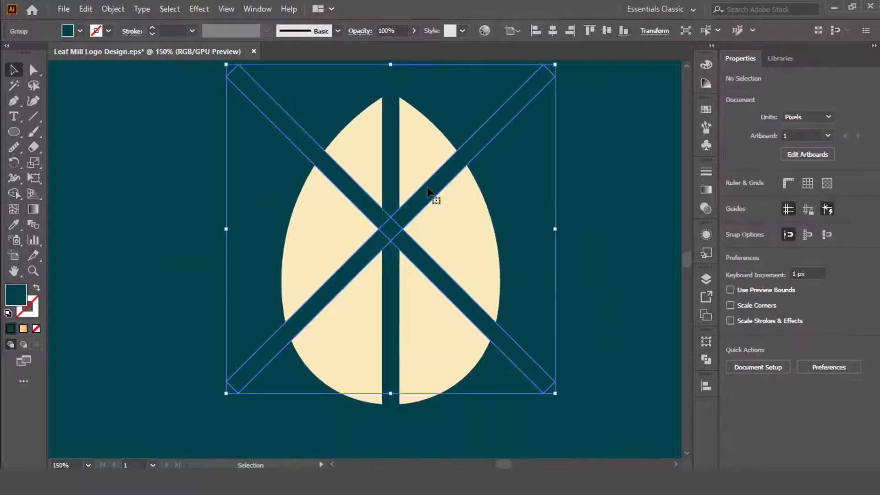
pyautogui.moveTo(436, 187); pyautogui.dragTo(387, 245)
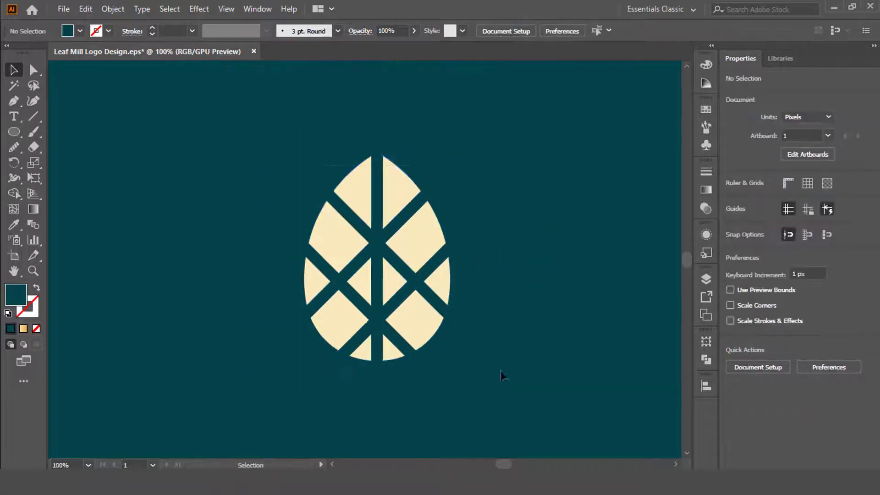
# Select the leaf with all bars and use Shape Builder to trim away the bar parts outside the leaf.
pyautogui.hotkey('ctrl', 'a')
pyautogui.click(13, 193)
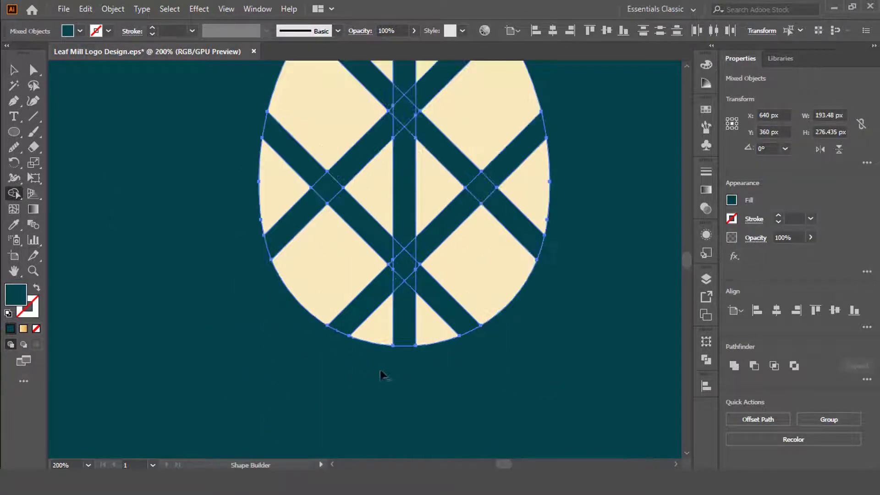
pyautogui.scroll(3, 327, 188)
pyautogui.moveTo(270, 131)
pyautogui.mouseDown()
pyautogui.moveTo(459, 316)
pyautogui.moveTo(562, 207)
pyautogui.mouseUp()
pyautogui.scroll(-2, 304, 259)
pyautogui.scroll(3, 557, 210)
pyautogui.keyDown('alt'); pyautogui.click(394, 187); pyautogui.keyUp('alt')
pyautogui.keyDown('alt'); pyautogui.click(547, 123); pyautogui.keyUp('alt')
# Remove the overlapping bar pieces at the leaf's upper crossing with Shape Builder.
pyautogui.scroll(3, 454, 209)
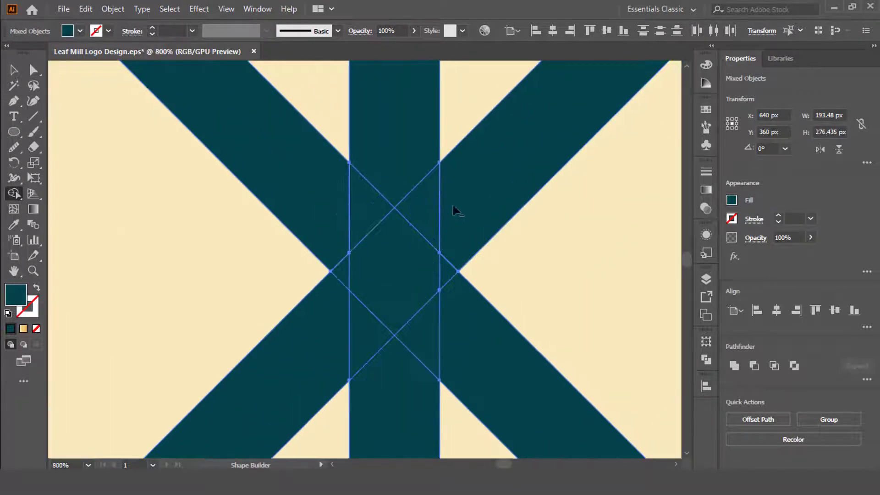
pyautogui.moveTo(434, 206); pyautogui.dragTo(355, 204)
pyautogui.keyDown('alt'); pyautogui.click(387, 245); pyautogui.keyUp('alt')
pyautogui.keyDown('alt'); pyautogui.click(346, 273); pyautogui.keyUp('alt')
pyautogui.moveTo(362, 333); pyautogui.dragTo(445, 273)
pyautogui.scroll(-3, 392, 250)
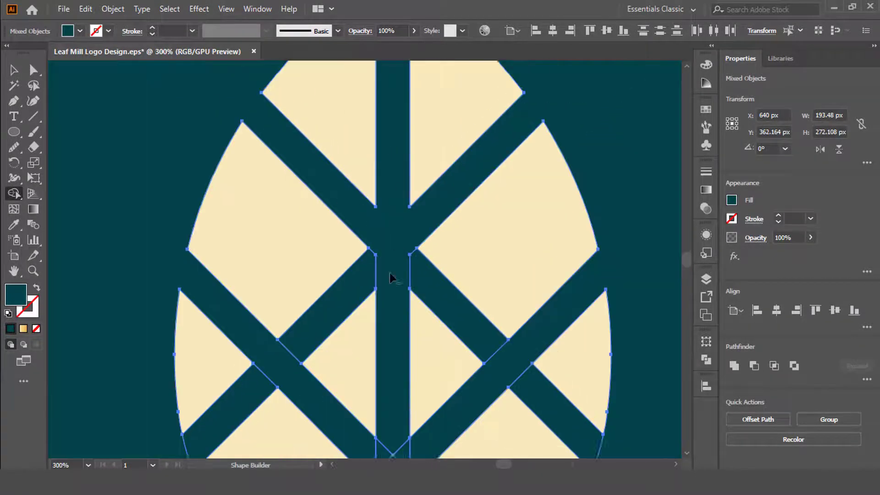
# Clear the overlapping pieces and small triangles at the leaf's lower crossing with Shape Builder.
pyautogui.scroll(-5, 392, 279)
pyautogui.moveTo(383, 344); pyautogui.dragTo(390, 304)
pyautogui.scroll(2, 390, 304)
pyautogui.scroll(3, 388, 304)
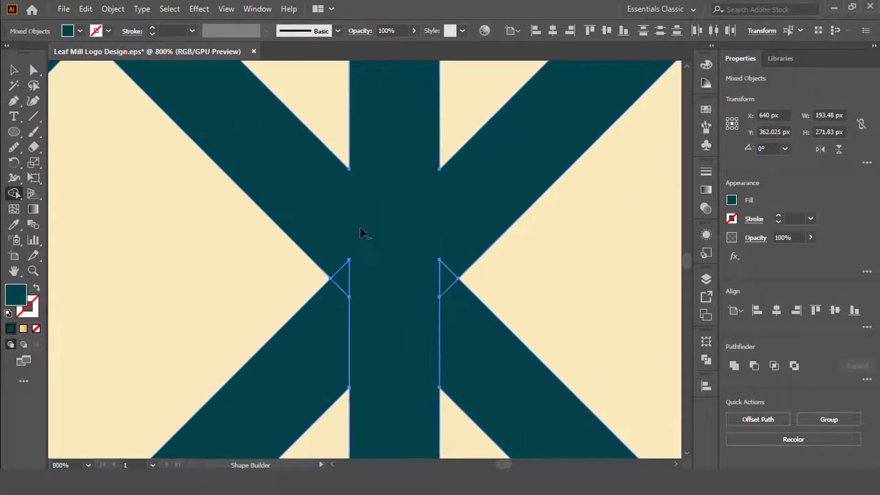
pyautogui.keyDown('alt'); pyautogui.click(443, 275); pyautogui.keyUp('alt')
pyautogui.scroll(-4, 378, 259)
# Delete the leftover lower arms of the crossing bars so only V-shaped veins divide the leaf.
pyautogui.press('v')
pyautogui.click(540, 257)
pyautogui.moveTo(483, 220); pyautogui.dragTo(416, 255)
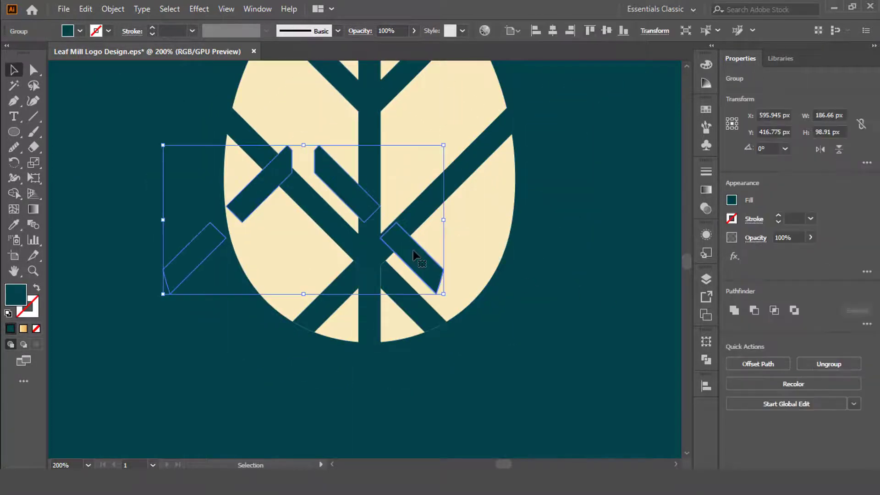
pyautogui.press('Delete')
pyautogui.click(421, 305)
pyautogui.press('Delete')
# Select all the cream leaf pieces and group them.
pyautogui.scroll(-2, 509, 345)
pyautogui.moveTo(509, 346); pyautogui.dragTo(287, 140)
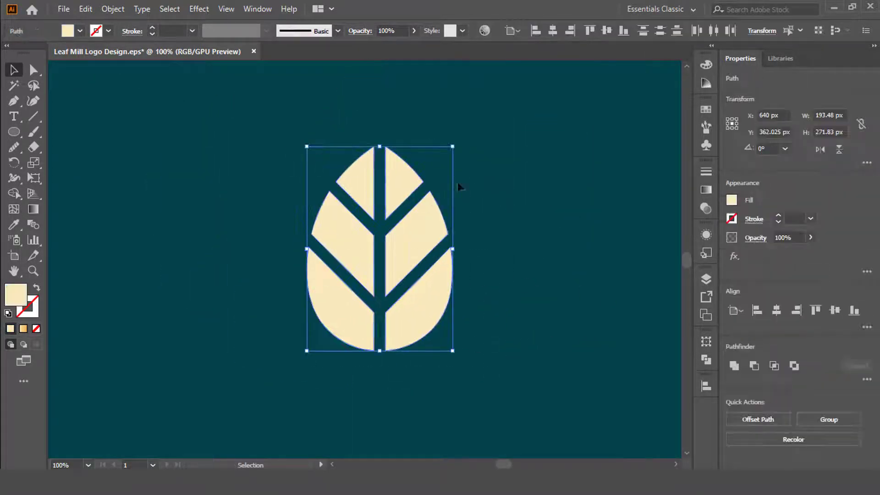
pyautogui.hotkey('ctrl', 'g')
pyautogui.click(528, 179)
# Move the leaf group to the left of the artboard's centre.
pyautogui.scroll(-3, 330, 179)
pyautogui.scroll(2, 342, 197)
pyautogui.moveTo(367, 204); pyautogui.dragTo(272, 179)
pyautogui.click(372, 178)
pyautogui.scroll(1, 372, 180)
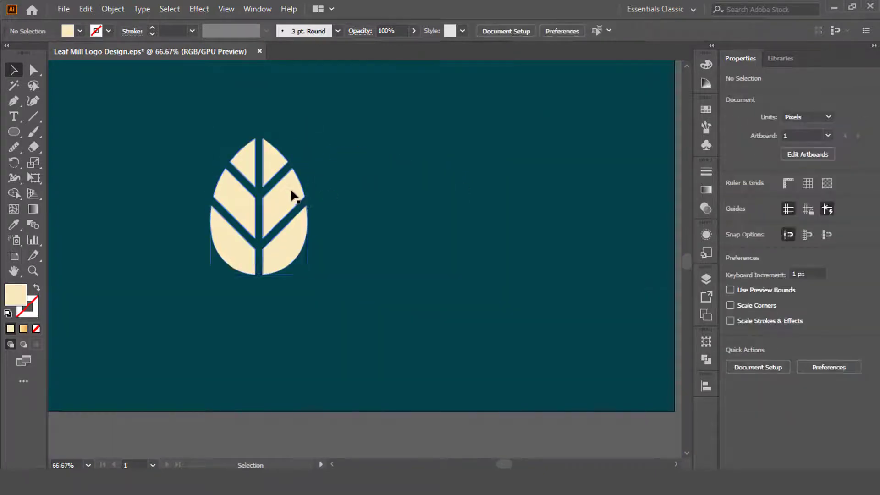
# Scale the leaf group down to about 162 by 227 px and rotate it 45° counter-clockwise.
pyautogui.click(291, 190)
pyautogui.moveTo(308, 138); pyautogui.dragTo(303, 150)
pyautogui.click(373, 188)
pyautogui.moveTo(375, 189); pyautogui.dragTo(483, 235)
pyautogui.click(387, 255)
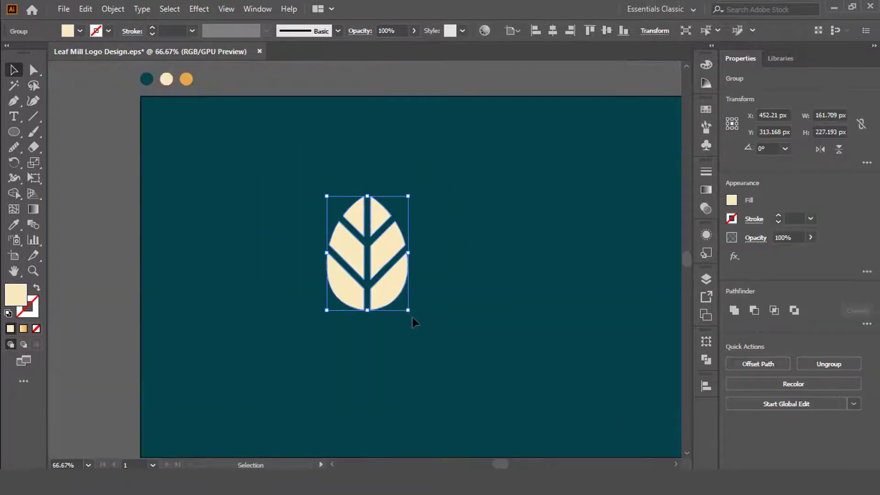
pyautogui.moveTo(412, 318); pyautogui.dragTo(448, 294)
pyautogui.hotkey('ctrl', '1')
pyautogui.rightClick(387, 167)
pyautogui.moveTo(379, 353)
pyautogui.click(497, 399)
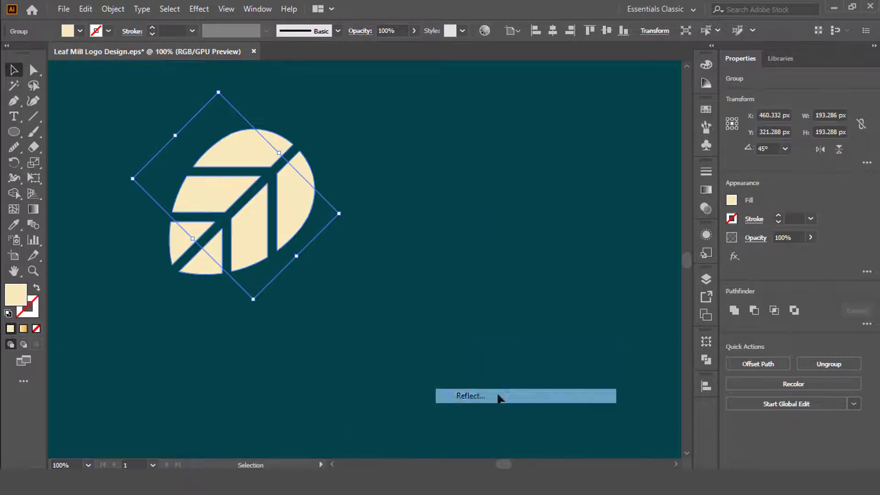
pyautogui.click(526, 363)
pyautogui.moveTo(299, 186); pyautogui.dragTo(454, 229)
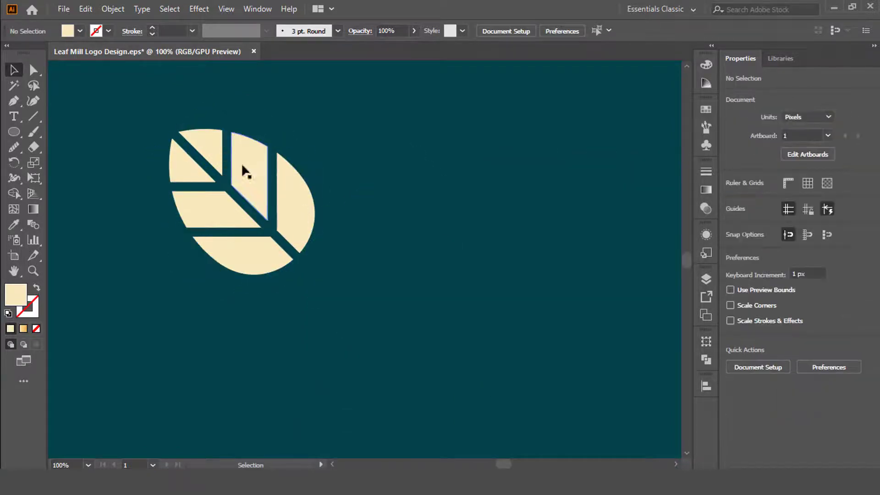
# Create a copy of the rotated leaf reflected across the vertical axis and place it beside the original, on the right.
pyautogui.click(241, 163)
pyautogui.rightClick(246, 167)
pyautogui.moveTo(308, 314)
pyautogui.click(403, 353)
pyautogui.click(506, 228)
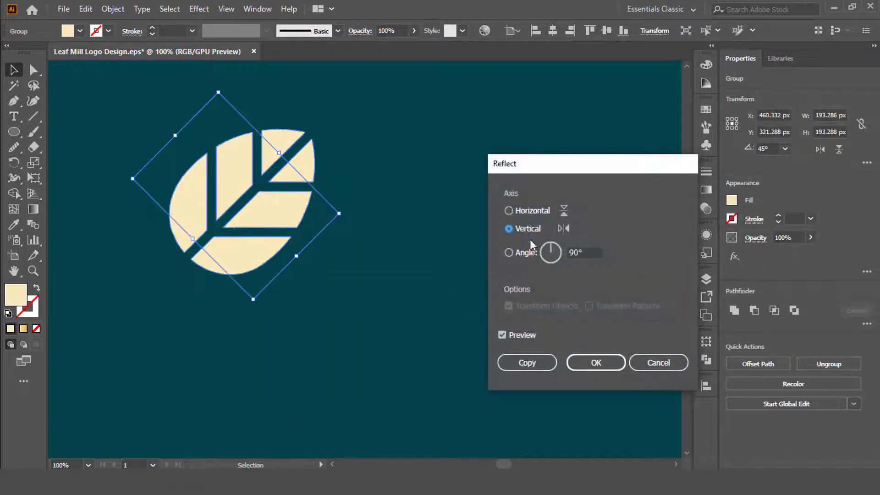
pyautogui.click(527, 362)
pyautogui.moveTo(277, 231); pyautogui.dragTo(433, 227)
# Align the two mirrored leaves to the same height and group them.
pyautogui.keyDown('shift'); pyautogui.click(287, 188); pyautogui.keyUp('shift')
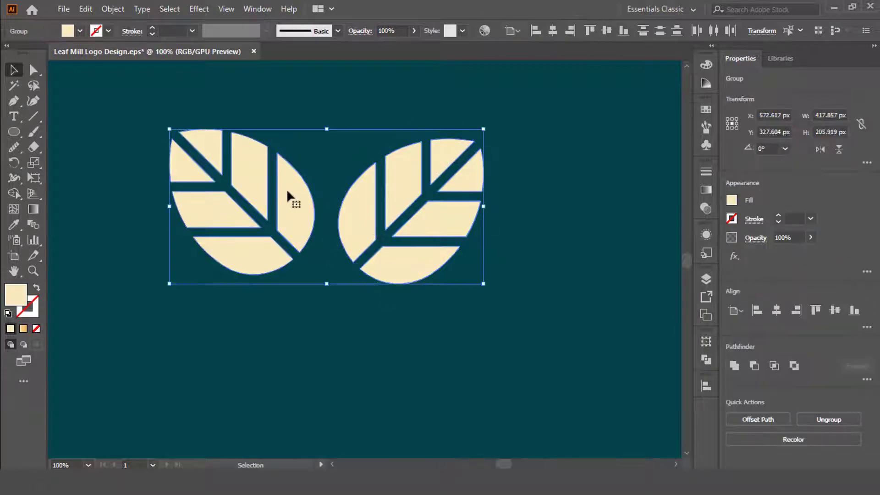
pyautogui.click(609, 133)
pyautogui.click(194, 180)
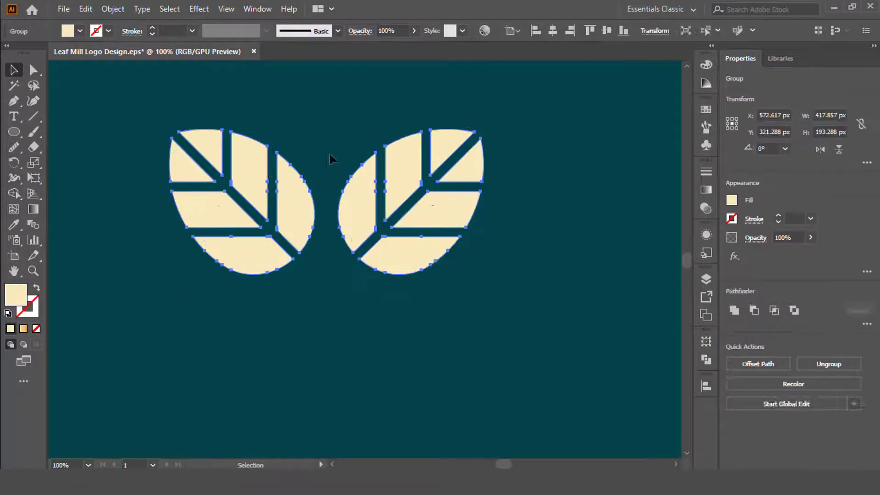
pyautogui.click(329, 154)
# Centre the pair of leaves horizontally and vertically on the artboard.
pyautogui.scroll(-1, 351, 144)
pyautogui.click(372, 178)
pyautogui.click(553, 31)
pyautogui.click(607, 31)
pyautogui.click(546, 183)
pyautogui.scroll(4, 476, 261)
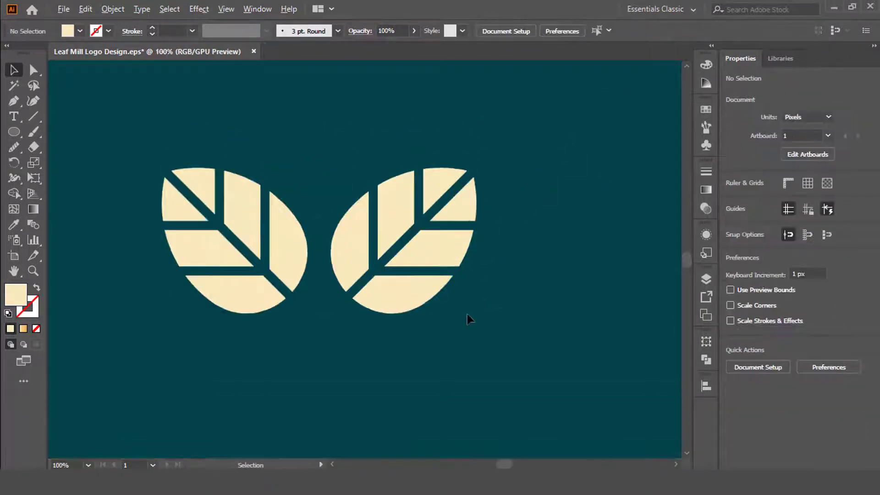
# Move the leaf pair straight up to about Y 276 px and create a copy reflected across the horizontal axis.
pyautogui.scroll(-1, 466, 298)
pyautogui.moveTo(387, 213); pyautogui.dragTo(388, 150)
pyautogui.rightClick(387, 150)
pyautogui.moveTo(463, 296)
pyautogui.click(569, 342)
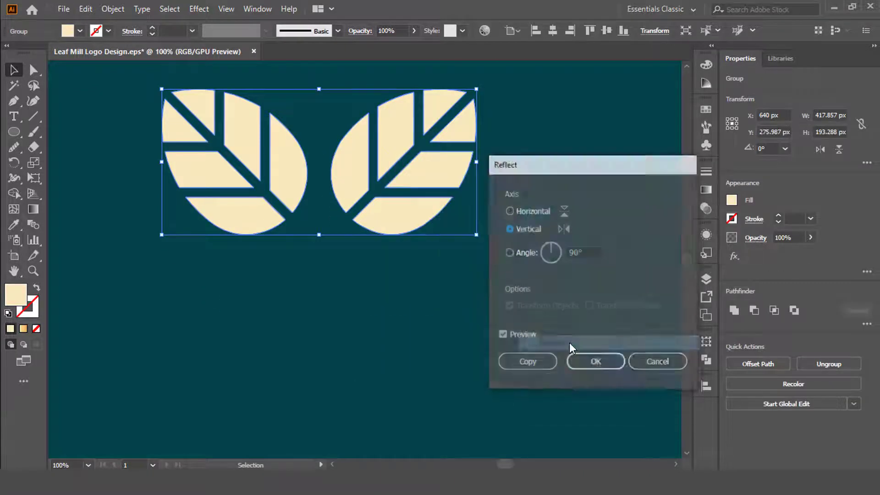
pyautogui.click(510, 210)
pyautogui.click(527, 361)
pyautogui.click(524, 344)
# Move the reflected pair straight down below the original pair to form a four-leaf arrangement.
pyautogui.moveTo(342, 134); pyautogui.dragTo(346, 299)
pyautogui.keyDown('shift'); pyautogui.click(385, 218); pyautogui.keyUp('shift')
pyautogui.click(585, 200)
pyautogui.press('m')
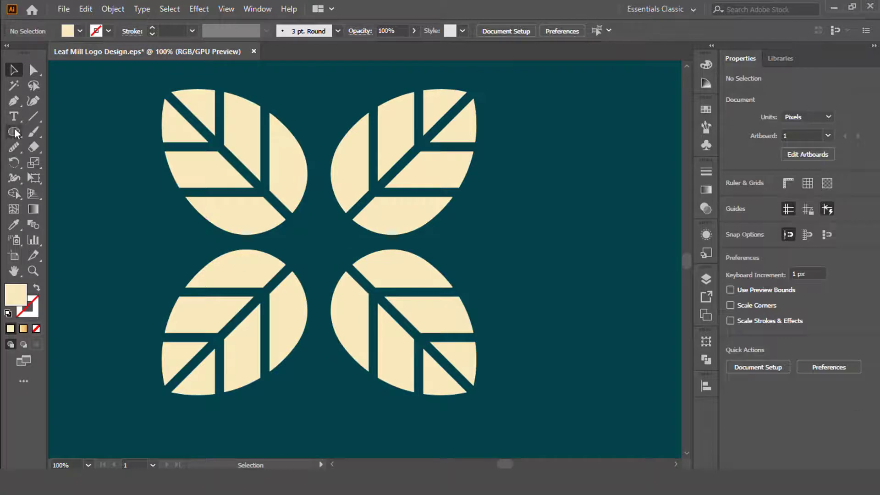
# Match the vertical gap between the upper and lower leaf pairs to the horizontal gap using a temporary spacer rectangle, and delete the spacer.
pyautogui.press('v')
pyautogui.moveTo(320, 210); pyautogui.dragTo(547, 262)
pyautogui.click(489, 269)
pyautogui.moveTo(563, 203); pyautogui.dragTo(585, 260)
pyautogui.moveTo(565, 242); pyautogui.dragTo(474, 254)
pyautogui.moveTo(408, 247); pyautogui.dragTo(392, 275)
pyautogui.scroll(3, 392, 269)
pyautogui.scroll(-2, 431, 255)
pyautogui.click(424, 233)
pyautogui.keyDown('shift'); pyautogui.click(321, 191); pyautogui.keyUp('shift')
pyautogui.press('Delete')
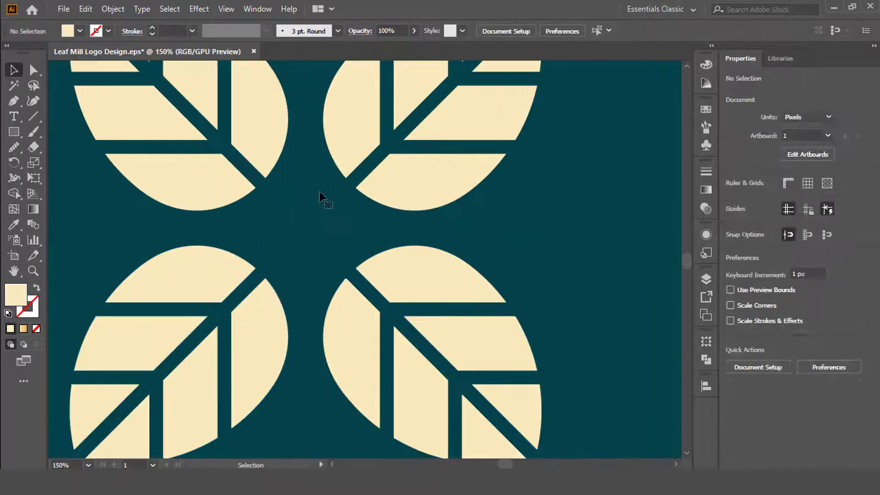
# Align the upper and lower leaf pairs to a common horizontal centre.
pyautogui.scroll(-1, 322, 192)
pyautogui.click(277, 176)
pyautogui.keyDown('shift'); pyautogui.click(259, 245); pyautogui.keyUp('shift')
pyautogui.click(265, 178)
pyautogui.click(553, 30)
pyautogui.click(638, 360)
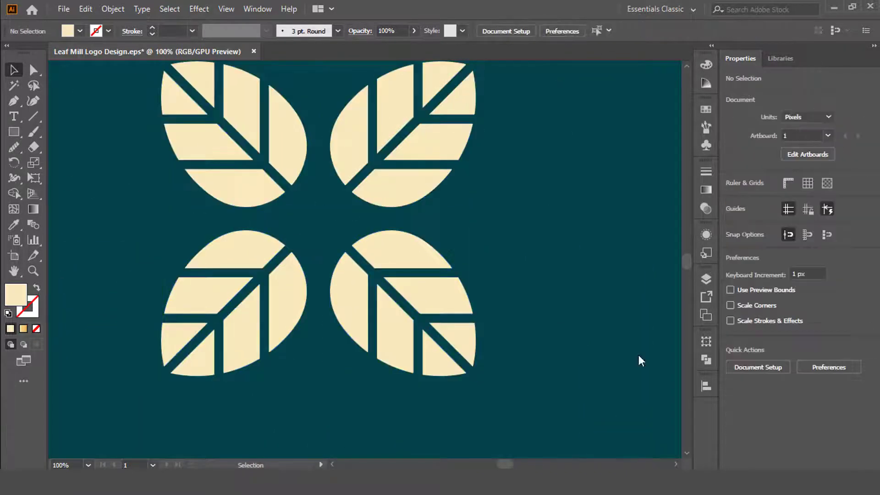
# Draw a cream circle about 38 px in diameter in the middle of the four leaves.
pyautogui.moveTo(114, 163); pyautogui.dragTo(249, 259)
pyautogui.click(73, 160)
pyautogui.rightClick(14, 132)
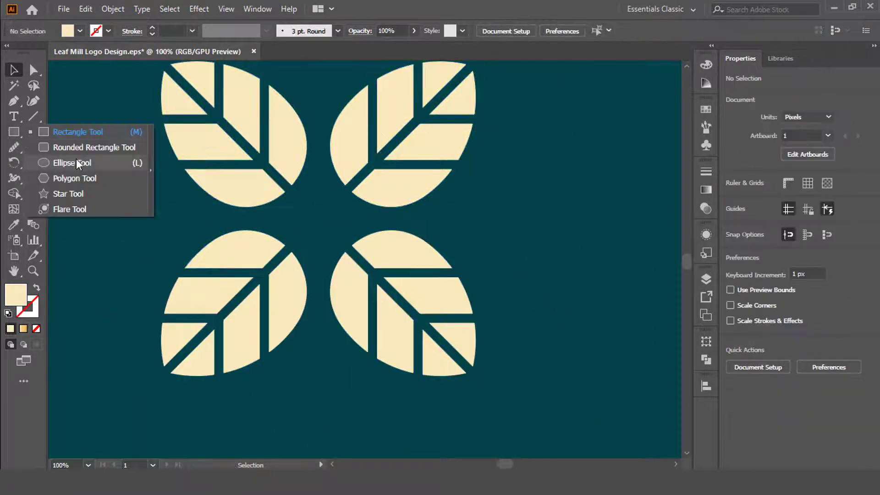
pyautogui.click(77, 163)
pyautogui.moveTo(321, 232); pyautogui.dragTo(322, 233)
pyautogui.press('v')
pyautogui.click(501, 236)
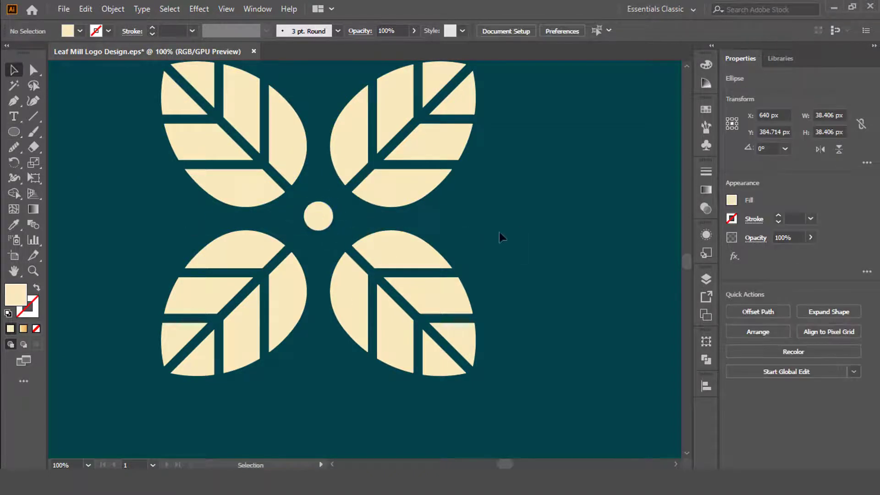
# Align the circle vertically with the centre of the four leaves and enlarge it slightly about its own centre.
pyautogui.moveTo(464, 213)
pyautogui.mouseDown()
pyautogui.moveTo(237, 218)
pyautogui.moveTo(178, 168)
pyautogui.mouseUp()
pyautogui.click(397, 178)
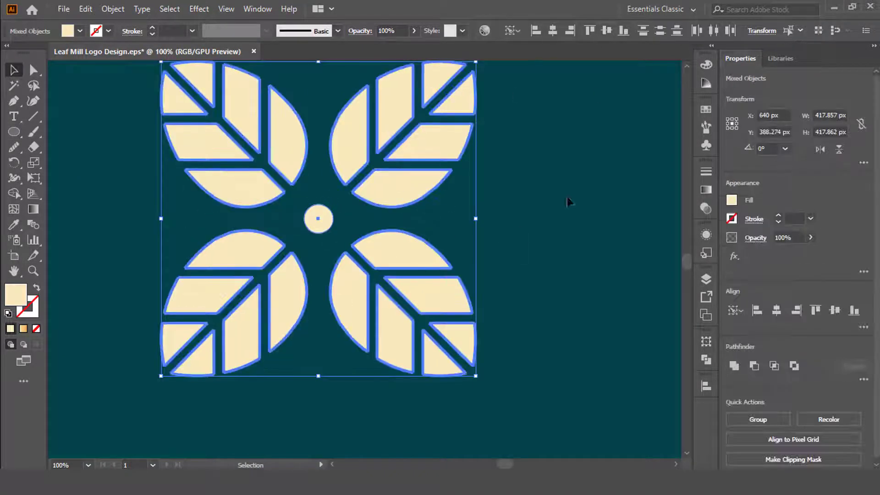
pyautogui.click(568, 199)
pyautogui.scroll(-1, 483, 234)
pyautogui.scroll(3, 379, 222)
pyautogui.click(381, 220)
pyautogui.moveTo(399, 265); pyautogui.dragTo(401, 265)
pyautogui.click(411, 250)
# Group the four leaves with the circle and scale the group down proportionally about its centre.
pyautogui.scroll(-3, 397, 231)
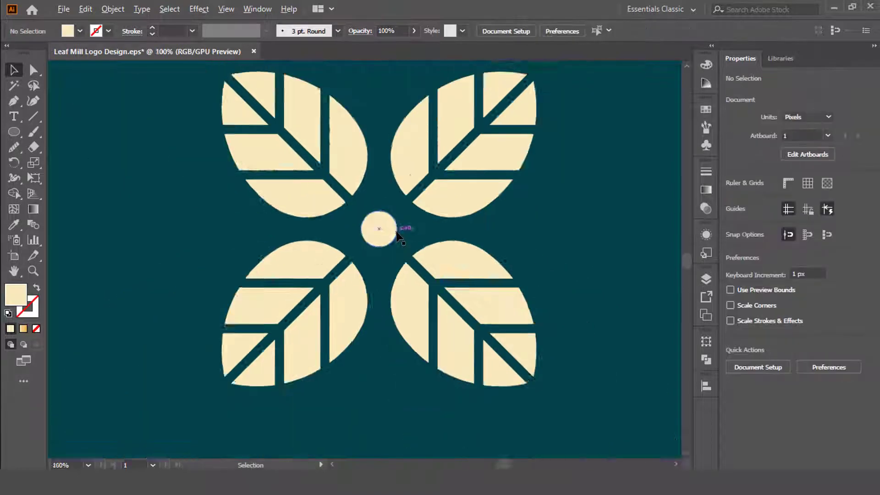
pyautogui.moveTo(270, 181); pyautogui.dragTo(413, 239)
pyautogui.hotkey('ctrl', 'g')
pyautogui.moveTo(491, 126); pyautogui.dragTo(448, 167)
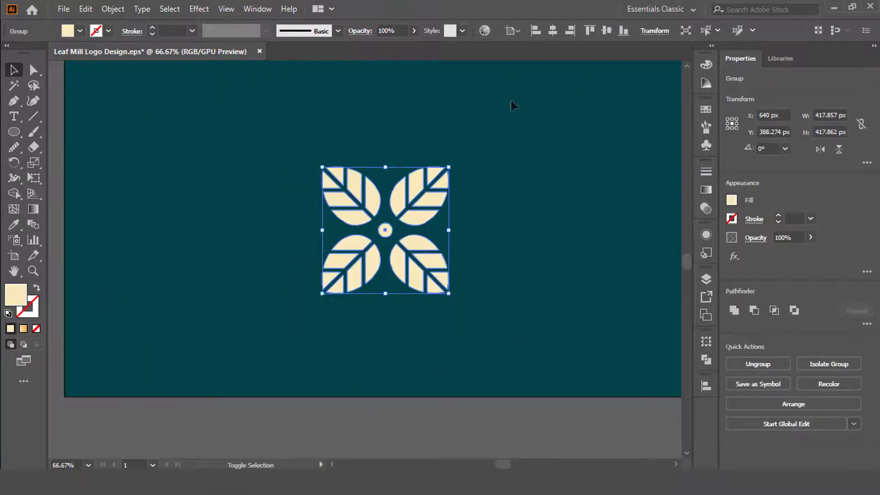
# Centre the leaf emblem vertically on the artboard and move it straight up to leave room for the mill tower.
pyautogui.click(606, 30)
pyautogui.click(516, 269)
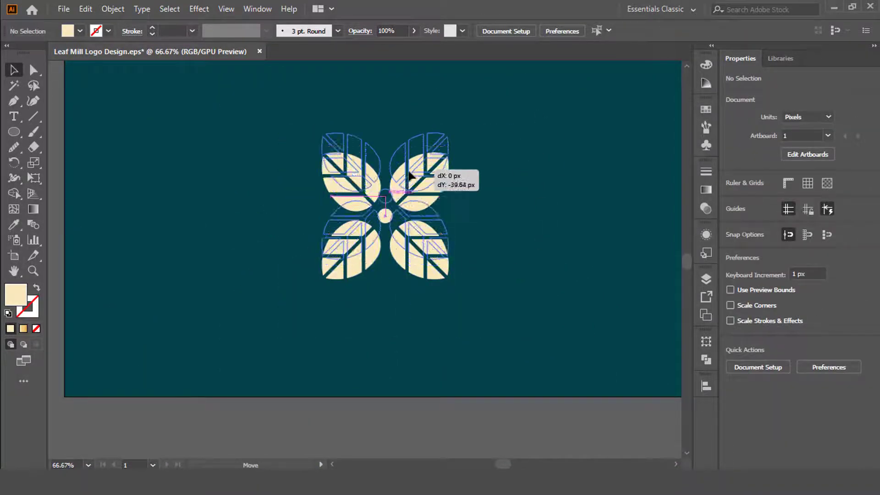
# Draw a cream rectangle about 123 × 180 px for the tower, horizontally centred below the emblem's circle.
pyautogui.scroll(1, 445, 270)
pyautogui.scroll(1, 445, 271)
pyautogui.press('m')
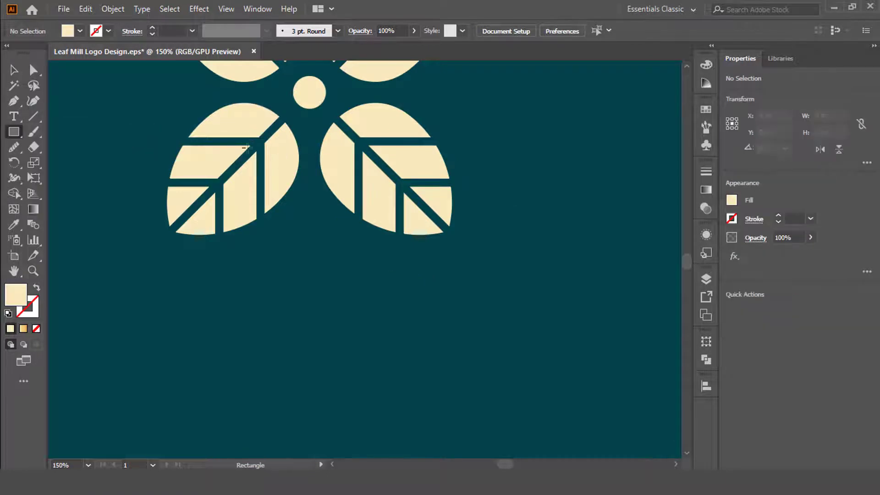
pyautogui.moveTo(363, 353); pyautogui.dragTo(379, 355)
pyautogui.press('v')
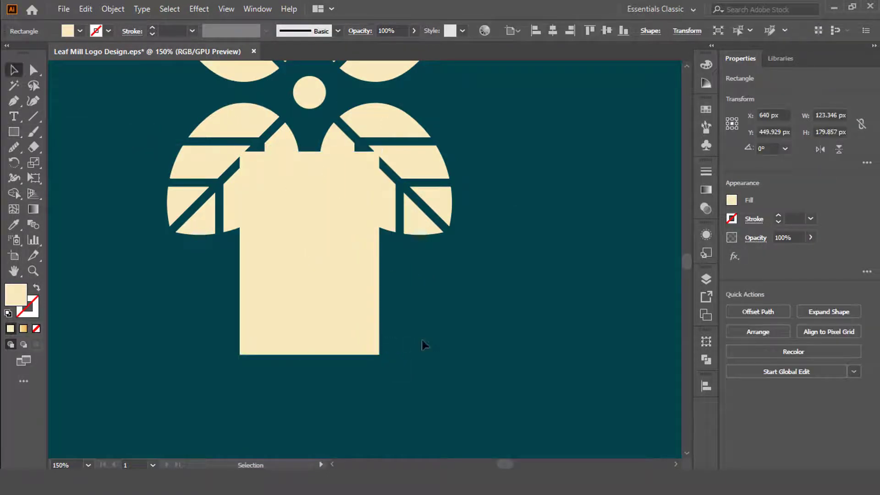
pyautogui.click(372, 375)
# Draw a red guide rectangle about 62 × 117 px against the tower's lower left side and copy it to the right side.
pyautogui.click(14, 132)
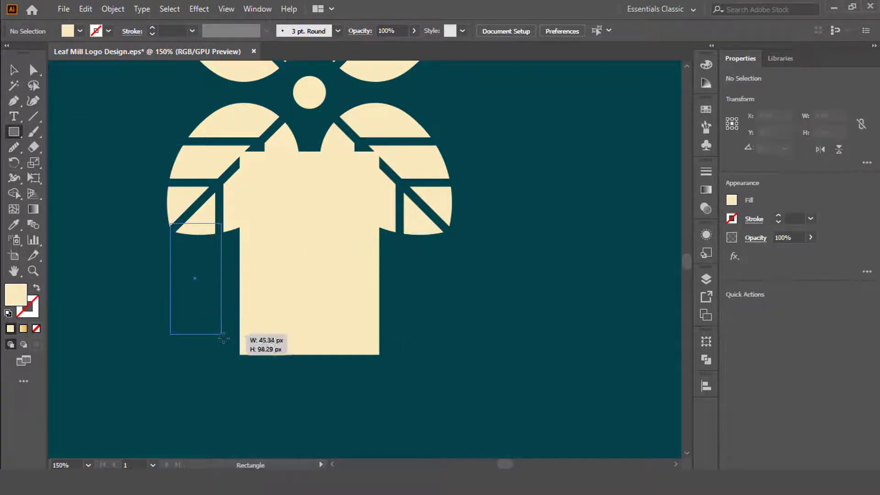
pyautogui.moveTo(239, 359); pyautogui.dragTo(239, 355)
pyautogui.click(80, 31)
pyautogui.click(43, 54)
pyautogui.click(54, 137)
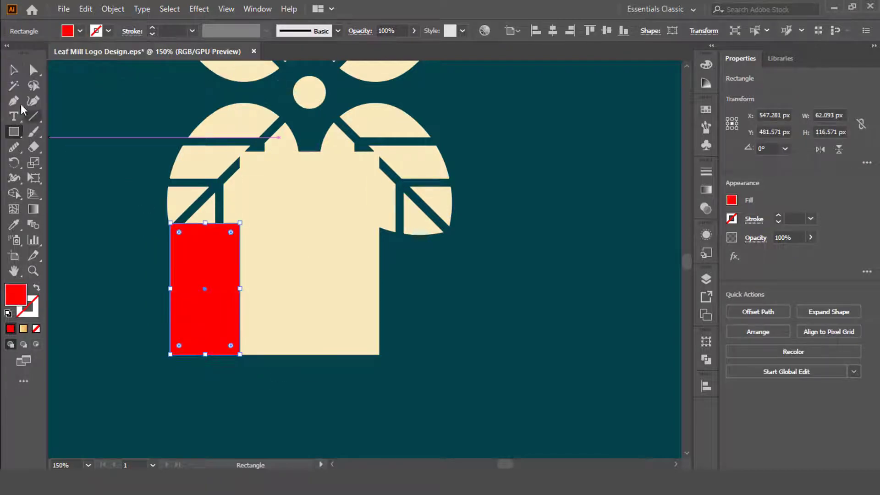
pyautogui.click(107, 111)
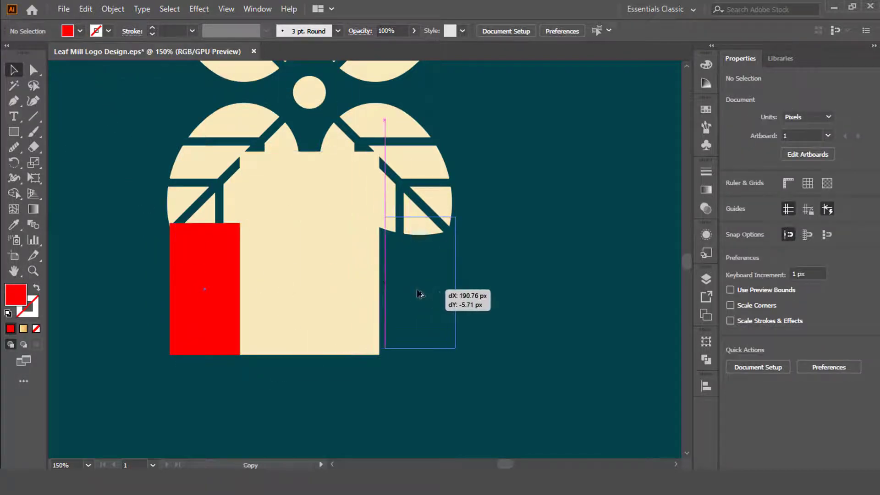
pyautogui.moveTo(414, 294); pyautogui.dragTo(414, 297)
# Widen the tower's base by moving its two bottom anchor points outward to the outer bottom corners of the red rectangles.
pyautogui.click(358, 325)
pyautogui.scroll(3, 373, 366)
pyautogui.moveTo(405, 400); pyautogui.dragTo(456, 318)
pyautogui.press('a')
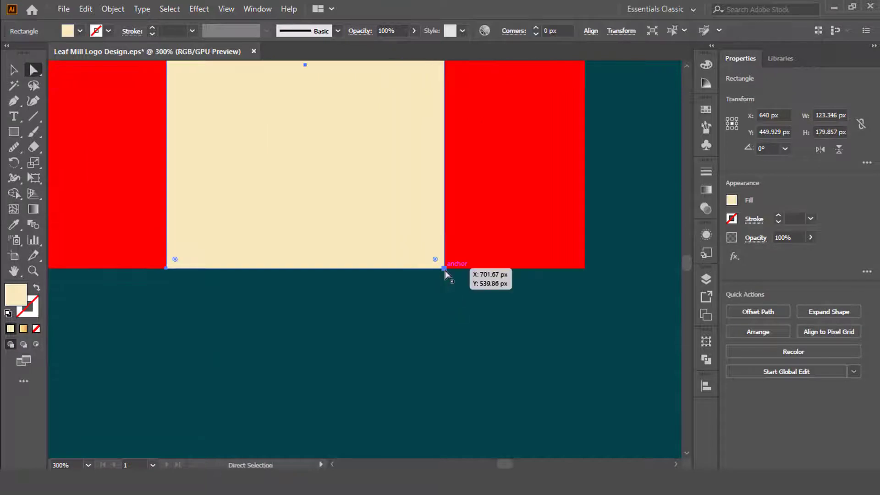
pyautogui.moveTo(444, 269); pyautogui.dragTo(584, 268)
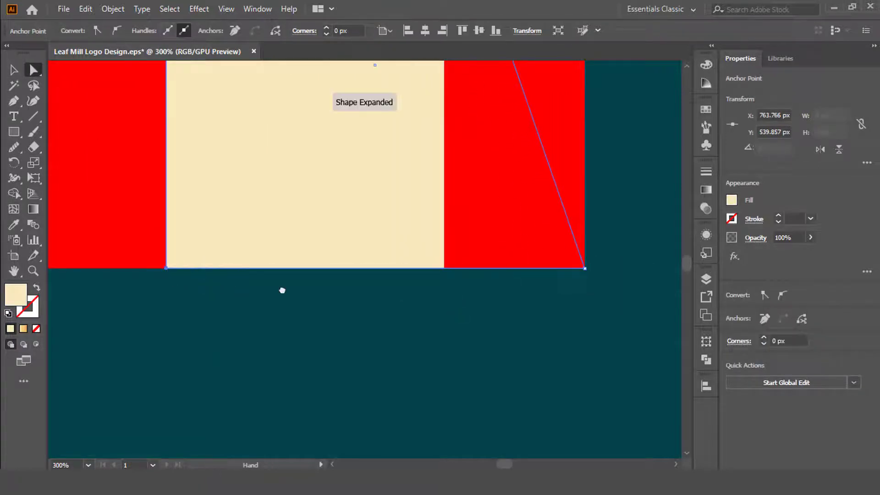
pyautogui.moveTo(282, 291); pyautogui.dragTo(598, 292)
pyautogui.moveTo(481, 269); pyautogui.dragTo(341, 270)
pyautogui.scroll(-2, 229, 275)
# Delete both red guide rectangles beside the tower.
pyautogui.press('v')
pyautogui.click(522, 216)
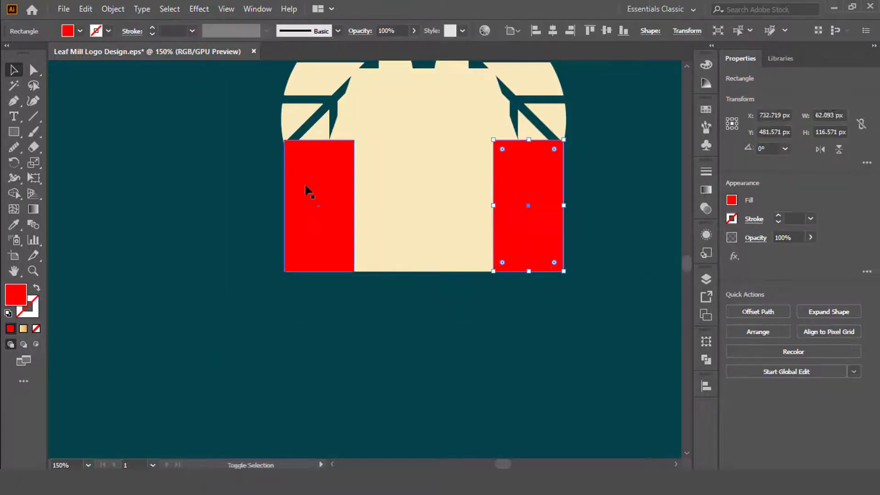
pyautogui.keyDown('shift'); pyautogui.click(306, 191); pyautogui.keyUp('shift')
pyautogui.press('Delete')
# Draw a red door rectangle about 55 × 107 px across the tower's bottom edge and align it horizontally with the tower's centre.
pyautogui.moveTo(481, 240); pyautogui.dragTo(360, 283)
pyautogui.rightClick(14, 132)
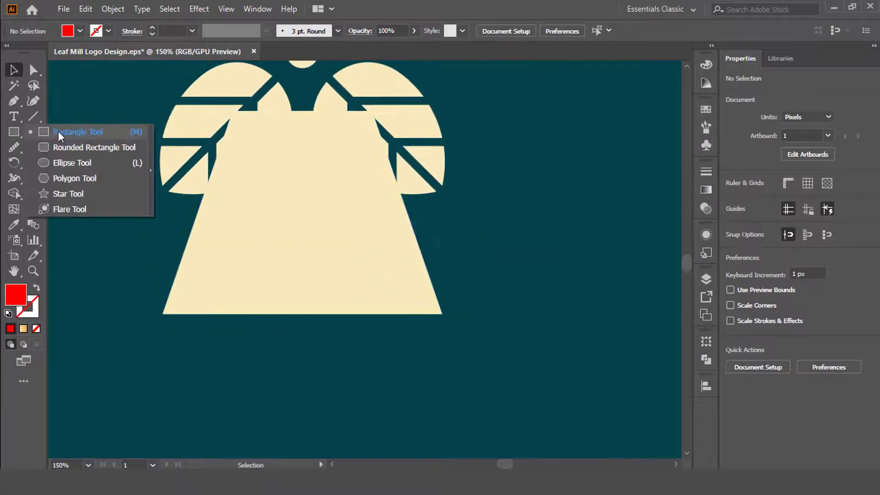
pyautogui.click(60, 133)
pyautogui.moveTo(281, 249); pyautogui.dragTo(343, 371)
pyautogui.press('v')
pyautogui.keyDown('shift'); pyautogui.click(372, 272); pyautogui.keyUp('shift')
pyautogui.click(372, 273)
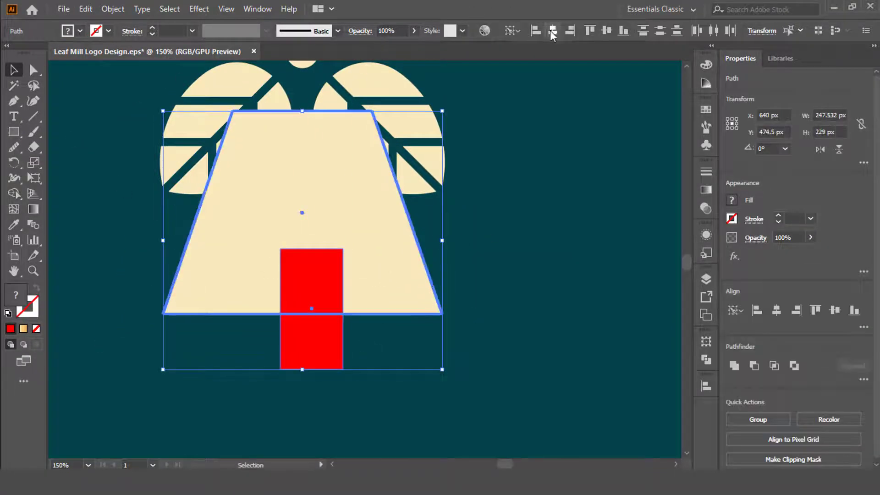
pyautogui.click(553, 30)
pyautogui.click(508, 183)
# Move the door rectangle slightly up, round its corners fully and sample the teal background as its fill.
pyautogui.click(279, 283)
pyautogui.moveTo(280, 259); pyautogui.dragTo(310, 319)
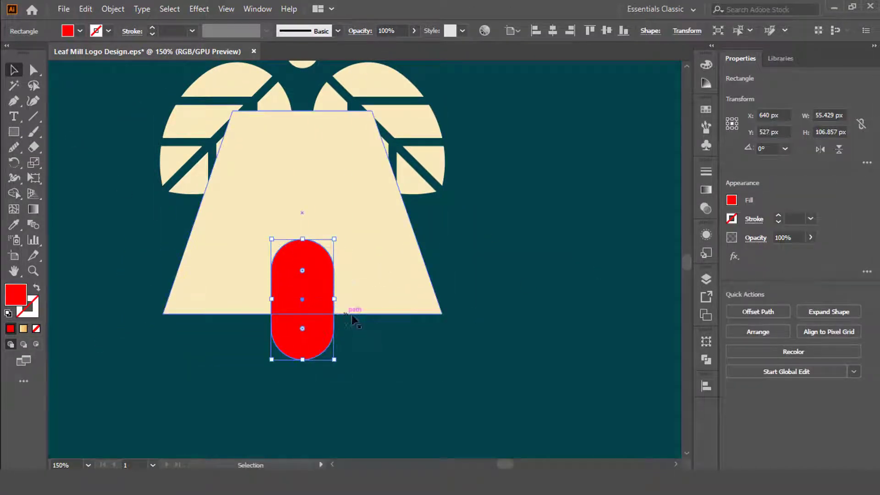
pyautogui.press('i')
pyautogui.click(406, 360)
pyautogui.press('v')
# Cut the rounded door shape out of the tower with the Shape Builder tool.
pyautogui.click(474, 307)
pyautogui.scroll(2, 474, 307)
pyautogui.moveTo(336, 373)
pyautogui.mouseDown()
pyautogui.moveTo(286, 324)
pyautogui.moveTo(318, 366)
pyautogui.mouseUp()
pyautogui.click(14, 193)
pyautogui.press('v')
pyautogui.click(527, 343)
# Cut the finished tower to the clipboard to clear the area around the lower leaves.
pyautogui.scroll(-1, 432, 367)
pyautogui.click(378, 318)
pyautogui.press('a')
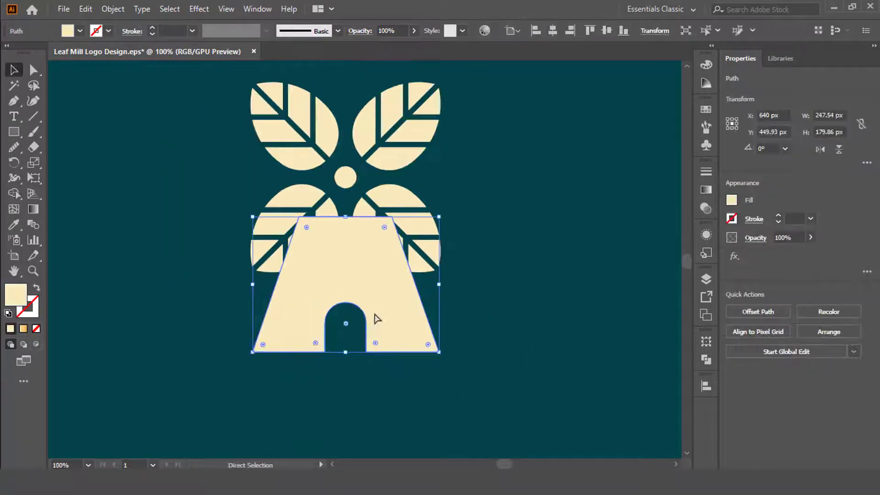
pyautogui.hotkey('ctrl', 'x')
# Copy the spare plain leaf beside the artboard into the empty area to the right of the emblem.
pyautogui.scroll(-1, 444, 315)
pyautogui.moveTo(444, 315); pyautogui.dragTo(301, 324)
pyautogui.moveTo(658, 206); pyautogui.dragTo(403, 258)
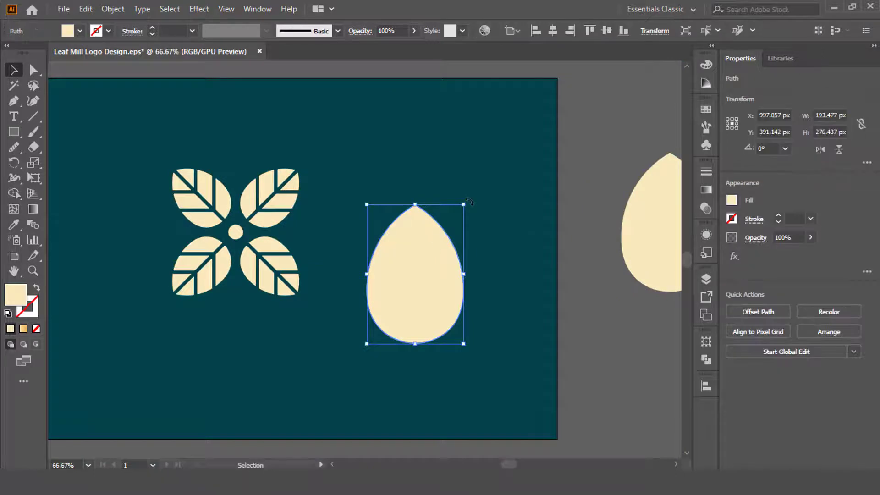
# Rotate the plain leaf by 45° and create a copy reflected across the horizontal axis.
pyautogui.moveTo(469, 201); pyautogui.dragTo(392, 174)
pyautogui.rightClick(392, 174)
pyautogui.moveTo(507, 387)
pyautogui.click(615, 267)
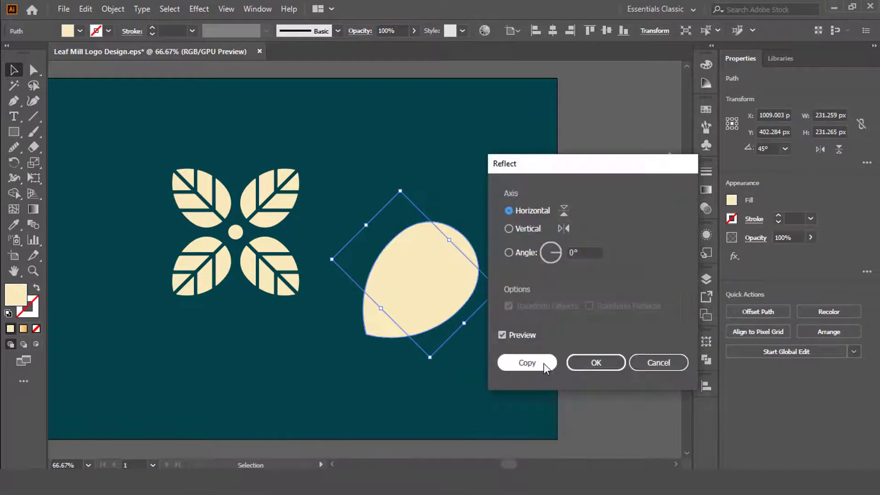
pyautogui.click(544, 364)
# Move the reflected plain leaf over the lower part of the emblem and delete the other rotated leaf.
pyautogui.click(487, 305)
pyautogui.moveTo(422, 277); pyautogui.dragTo(256, 326)
pyautogui.click(421, 283)
pyautogui.press('Delete')
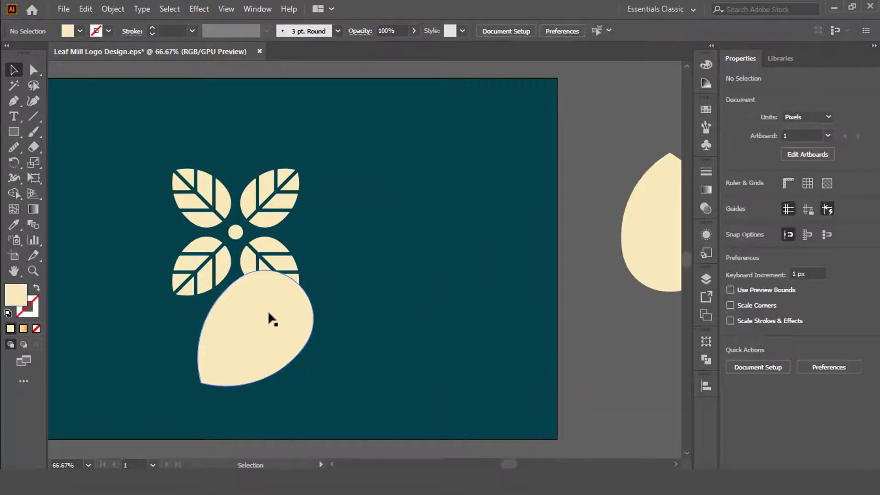
# Scale the plain leaf down to about 140 px wide and place it beside the emblem's lower-left leaf.
pyautogui.click(269, 313)
pyautogui.moveTo(334, 320); pyautogui.dragTo(300, 324)
pyautogui.scroll(1, 247, 320)
pyautogui.moveTo(383, 323); pyautogui.dragTo(227, 247)
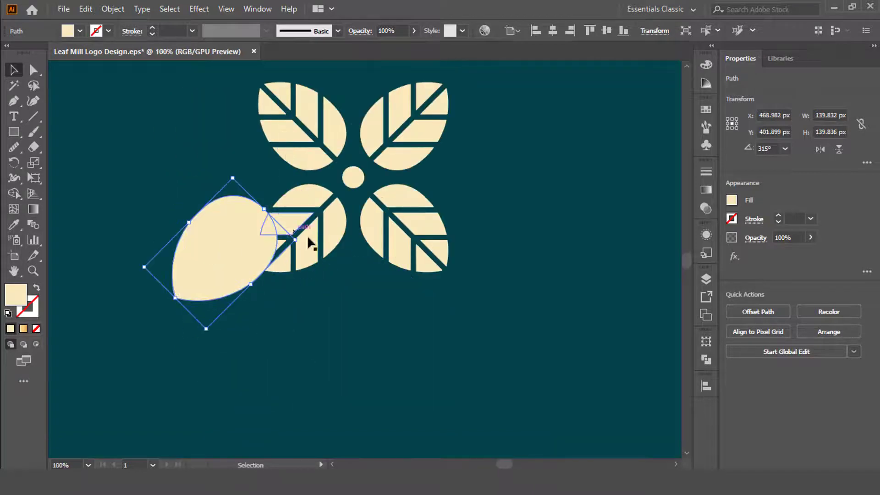
# Fit the plain leaf over the lower-left veined leaf, sizing it to about 119 × 119 px so it covers the veined shape.
pyautogui.moveTo(234, 180); pyautogui.dragTo(311, 222)
pyautogui.scroll(5, 278, 261)
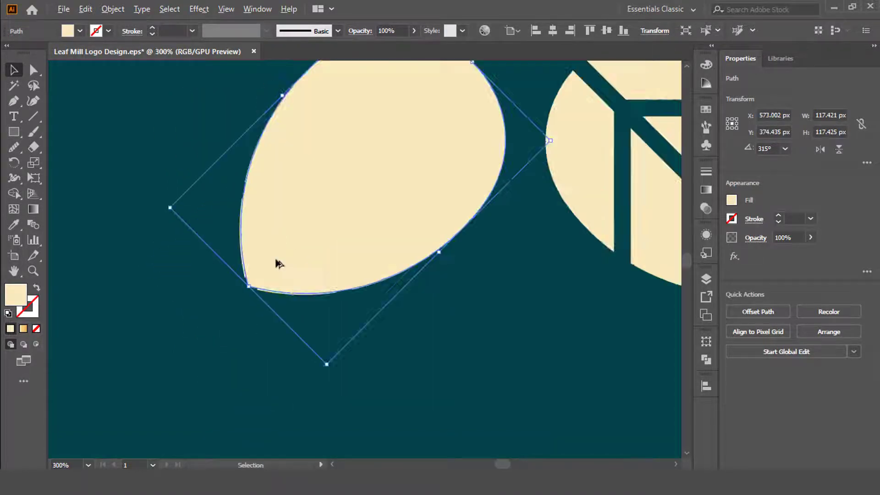
pyautogui.scroll(-1, 290, 296)
pyautogui.moveTo(78, 186); pyautogui.dragTo(73, 188)
pyautogui.scroll(-1, 108, 348)
pyautogui.click(453, 415)
pyautogui.scroll(-1, 454, 408)
pyautogui.hscroll(3, 500, 398)
pyautogui.scroll(-1, 378, 277)
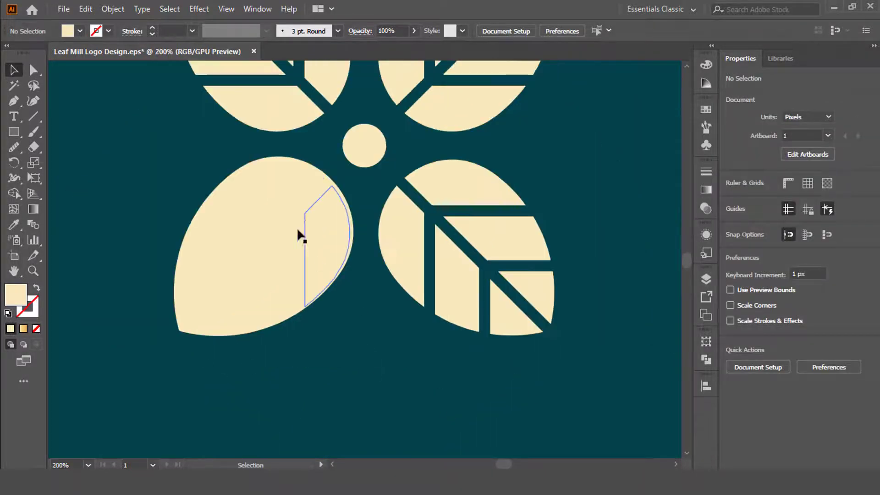
# Create a copy of the plain lower-left leaf reflected across the vertical axis.
pyautogui.click(316, 229)
pyautogui.click(355, 169)
pyautogui.click(318, 187)
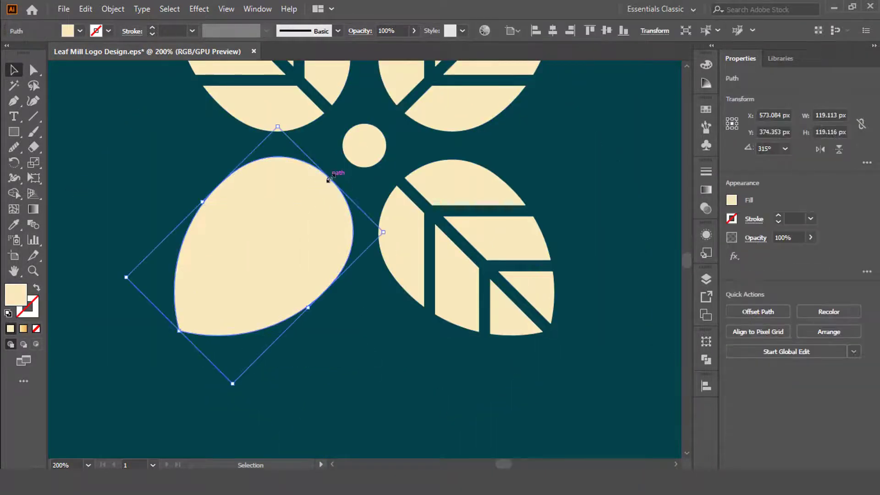
pyautogui.rightClick(328, 180)
pyautogui.moveTo(403, 379)
pyautogui.click(497, 257)
pyautogui.click(521, 228)
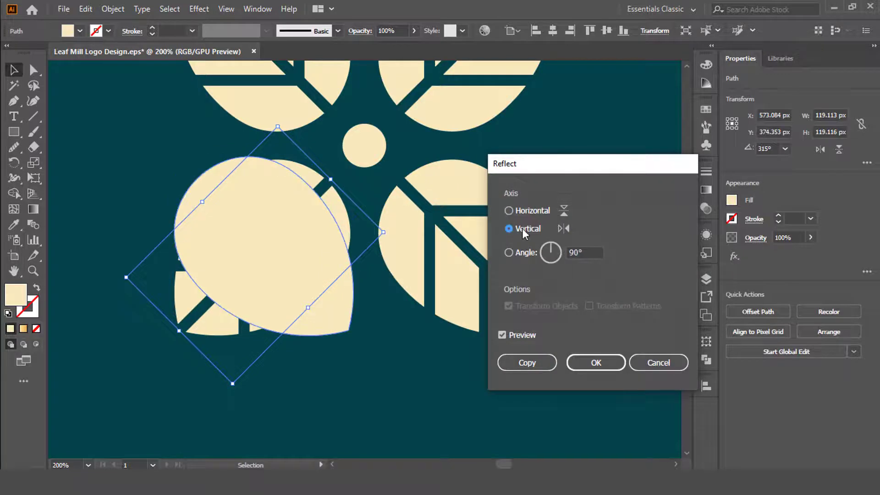
pyautogui.click(527, 362)
# Move the reflected plain leaf over the emblem's lower-right veined leaf, at about X 707 px.
pyautogui.click(426, 371)
pyautogui.hotkey('ctrl', 'z')
pyautogui.moveTo(332, 293); pyautogui.dragTo(543, 310)
pyautogui.click(517, 421)
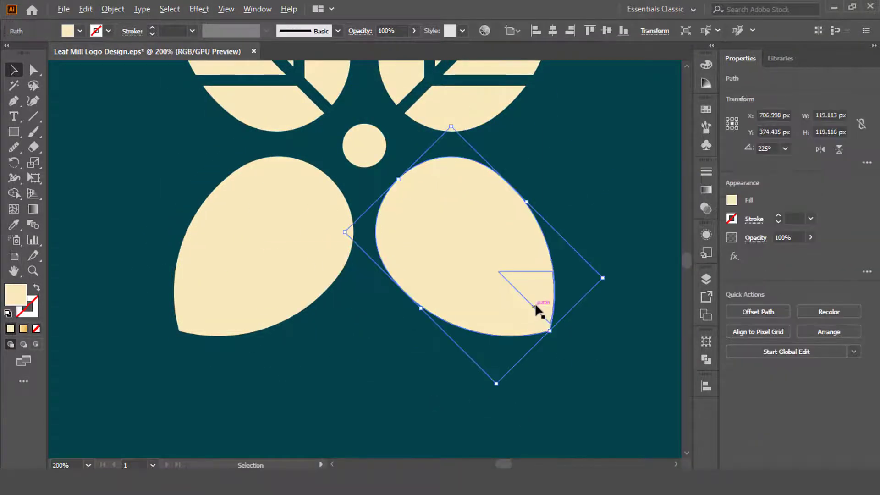
pyautogui.scroll(4, 561, 308)
pyautogui.click(576, 301)
pyautogui.scroll(-3, 576, 301)
# Align the two plain lower leaves to the same vertical centre.
pyautogui.click(328, 110)
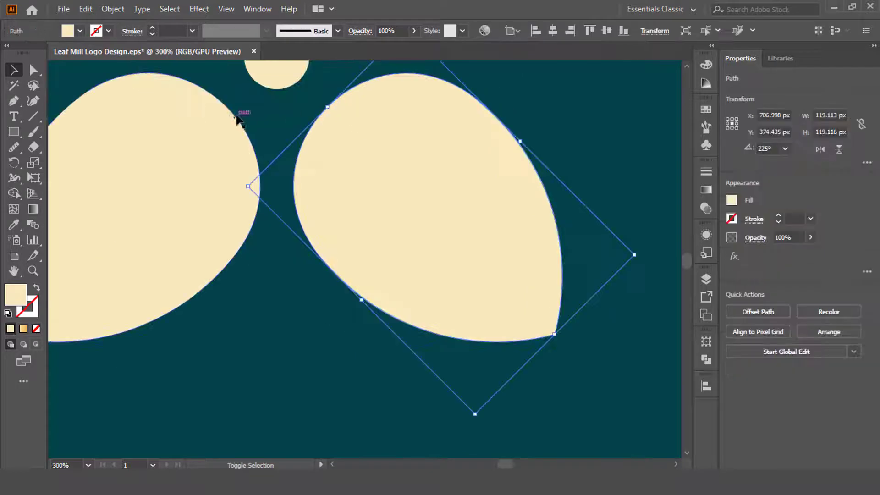
pyautogui.keyDown('shift'); pyautogui.click(236, 117); pyautogui.keyUp('shift')
pyautogui.click(606, 31)
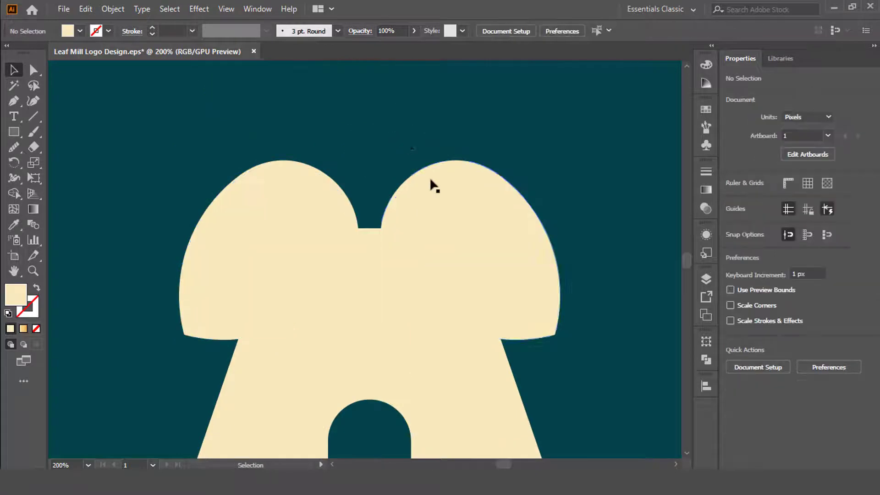
# Take the veined four-leaf emblem off the artboard, leaving only the plain leaves over the tower.
pyautogui.click(430, 178)
pyautogui.keyDown('shift'); pyautogui.click(323, 184); pyautogui.keyUp('shift')
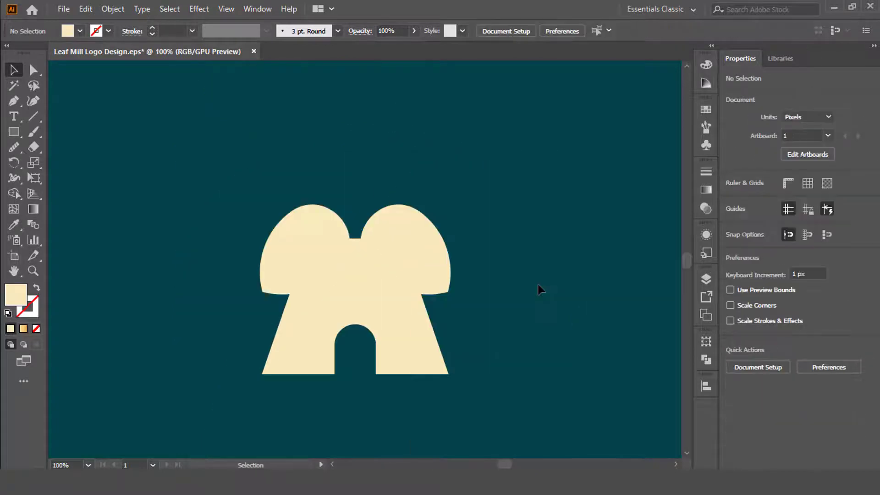
# Offset the paths of the grouped plain leaves outward with Miter joins and a miter limit of 4.
pyautogui.click(414, 232)
pyautogui.click(113, 9)
pyautogui.moveTo(193, 313)
pyautogui.click(348, 359)
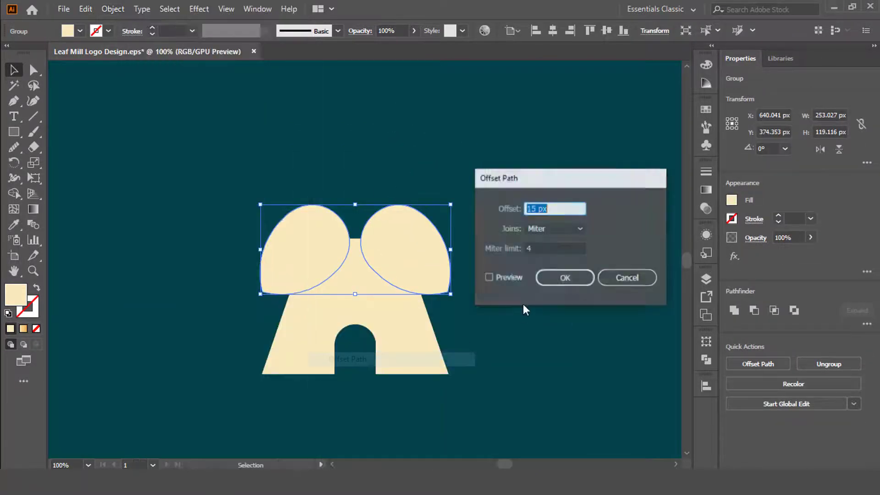
pyautogui.click(489, 277)
pyautogui.click(565, 208)
pyautogui.press('Up')
pyautogui.press('Up')
pyautogui.press('Up')
pyautogui.press('Up')
pyautogui.press('Up')
pyautogui.press('Up')
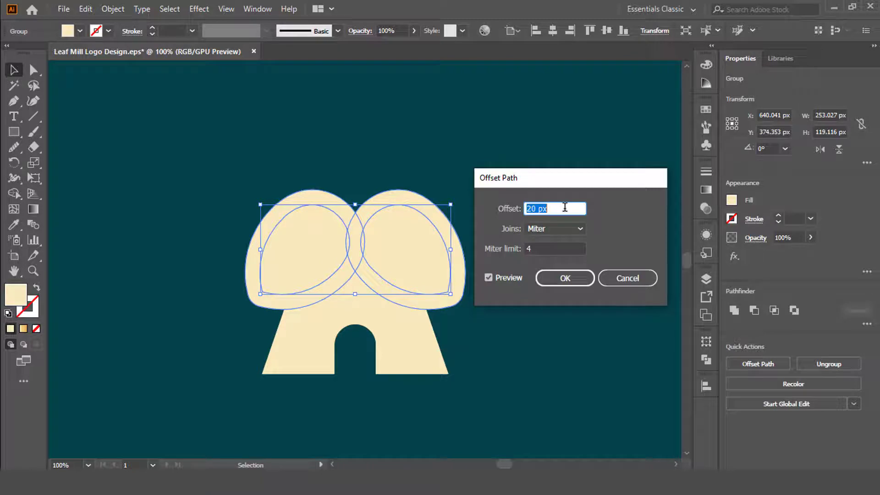
pyautogui.click(569, 276)
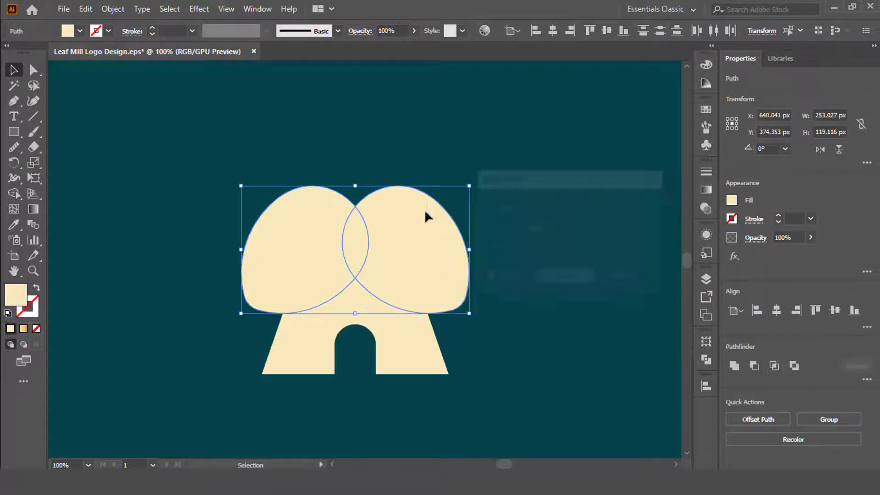
# Cut the offset leaf outline out of the tower's top and return the veined four-leaf emblem above it at about Y 307 px.
pyautogui.keyDown('shift'); pyautogui.click(403, 310); pyautogui.keyUp('shift')
pyautogui.scroll(2, 297, 262)
pyautogui.moveTo(300, 342); pyautogui.dragTo(251, 336)
pyautogui.moveTo(413, 256)
pyautogui.mouseDown()
pyautogui.moveTo(446, 286)
pyautogui.moveTo(614, 284)
pyautogui.mouseUp()
pyautogui.moveTo(261, 256); pyautogui.dragTo(461, 247)
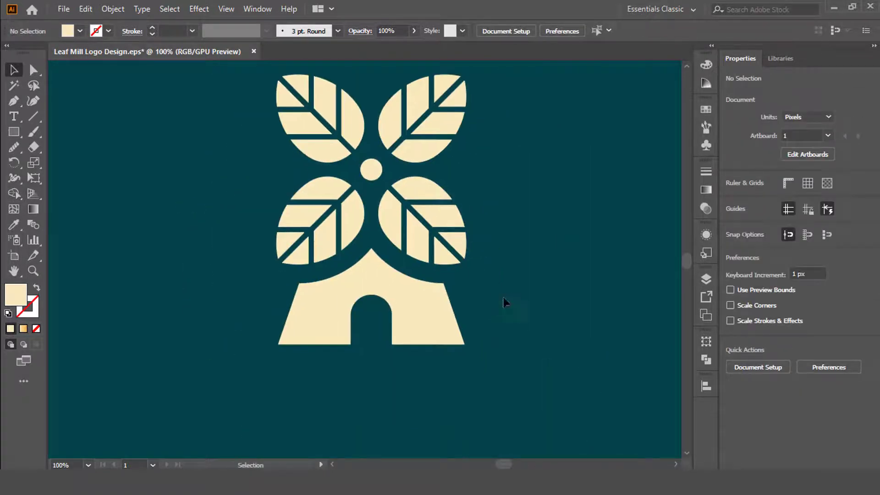
# Cover the tower's old doorway with a cream rectangle of about 103 × 69 px.
pyautogui.click(412, 321)
pyautogui.scroll(2, 415, 375)
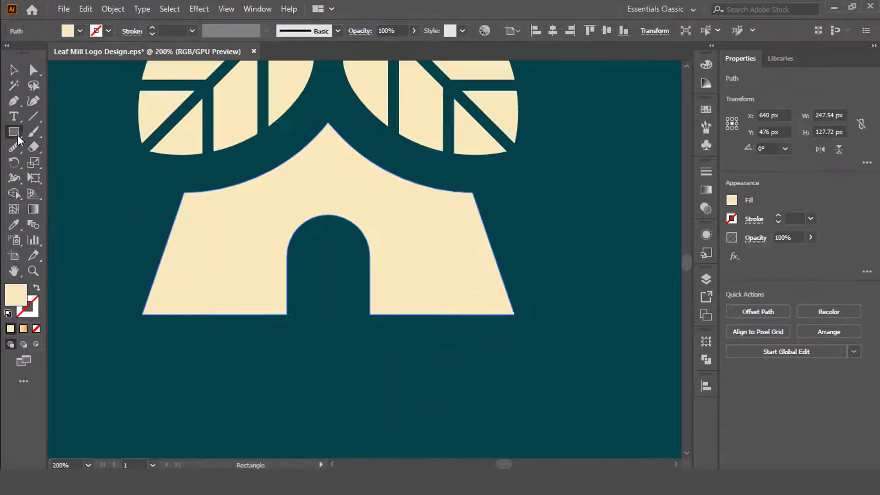
pyautogui.moveTo(376, 287); pyautogui.dragTo(408, 314)
pyautogui.press('v')
pyautogui.click(504, 367)
pyautogui.scroll(-1, 343, 232)
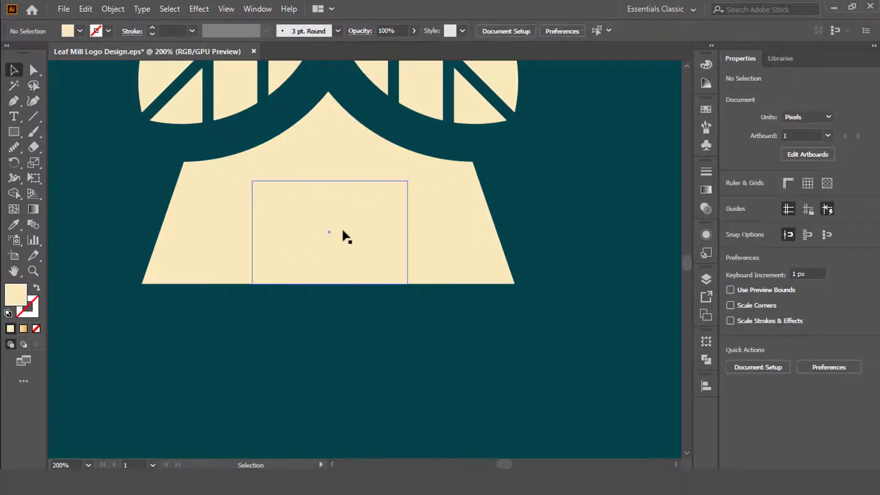
# Duplicate the cover rectangle, narrow the copy to about 49 px and place it over the middle of the tower's base.
pyautogui.moveTo(370, 341); pyautogui.dragTo(369, 341)
pyautogui.moveTo(425, 377); pyautogui.dragTo(384, 377)
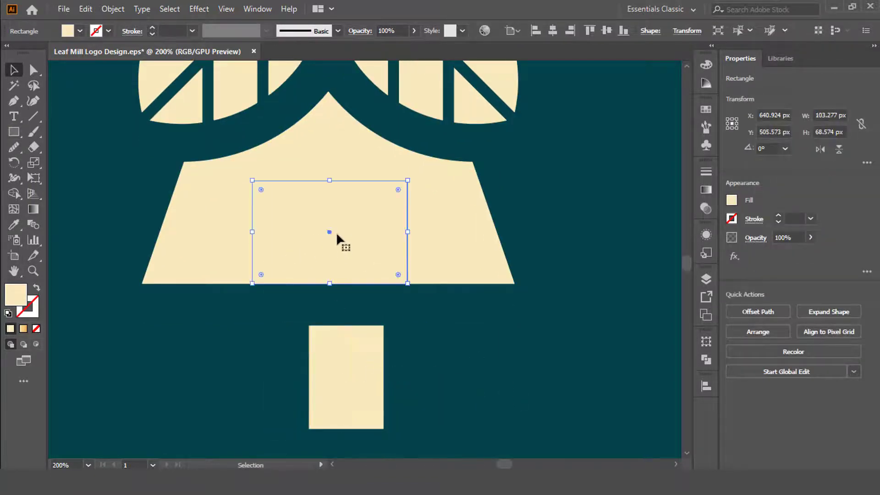
pyautogui.moveTo(347, 352); pyautogui.dragTo(330, 245)
# Fully round the narrow rectangle's corners and fill it with the background's dark teal to form an arched door.
pyautogui.moveTo(359, 305); pyautogui.dragTo(341, 287)
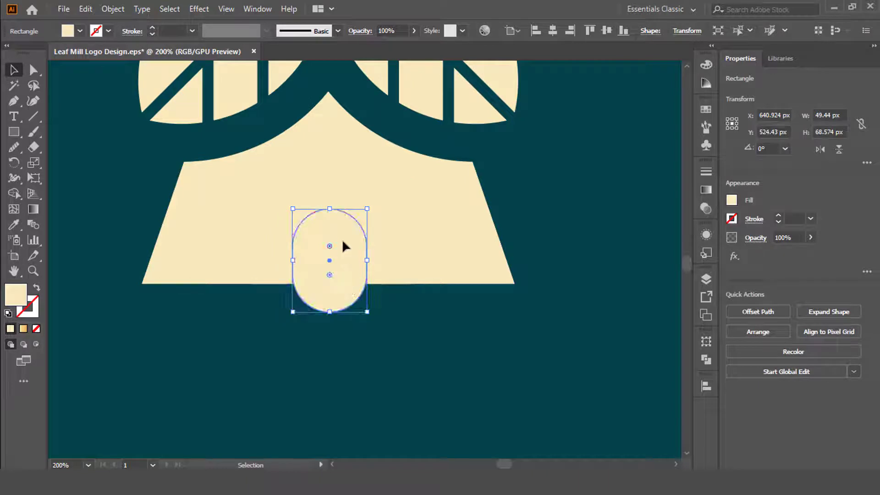
pyautogui.press('i')
pyautogui.click(427, 326)
pyautogui.press('v')
pyautogui.click(463, 340)
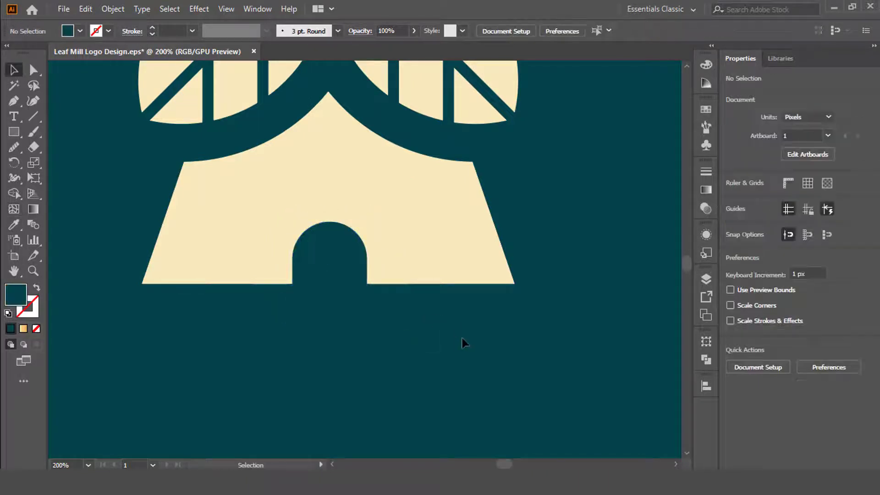
# Lengthen the teal door shape to about 79 px tall.
pyautogui.scroll(-2, 465, 340)
pyautogui.click(404, 315)
pyautogui.scroll(3, 408, 317)
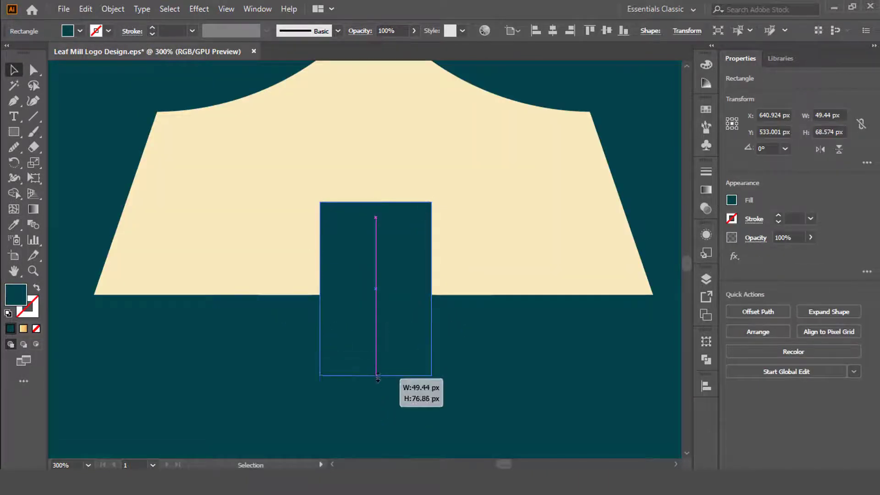
pyautogui.moveTo(393, 299); pyautogui.dragTo(391, 288)
# Centre the door shape horizontally on the tower and raise it to about Y 523 px.
pyautogui.keyDown('shift'); pyautogui.click(617, 259); pyautogui.keyUp('shift')
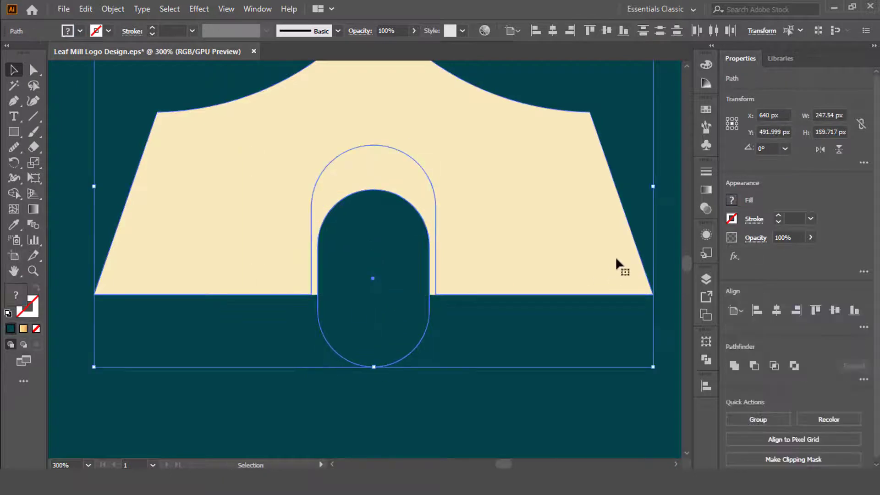
pyautogui.click(477, 362)
pyautogui.scroll(-2, 474, 337)
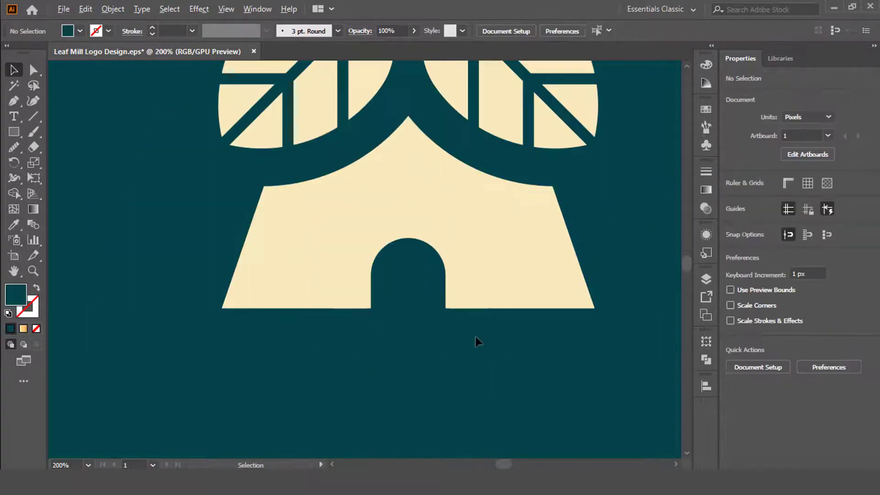
pyautogui.moveTo(431, 309); pyautogui.dragTo(431, 309)
pyautogui.click(481, 354)
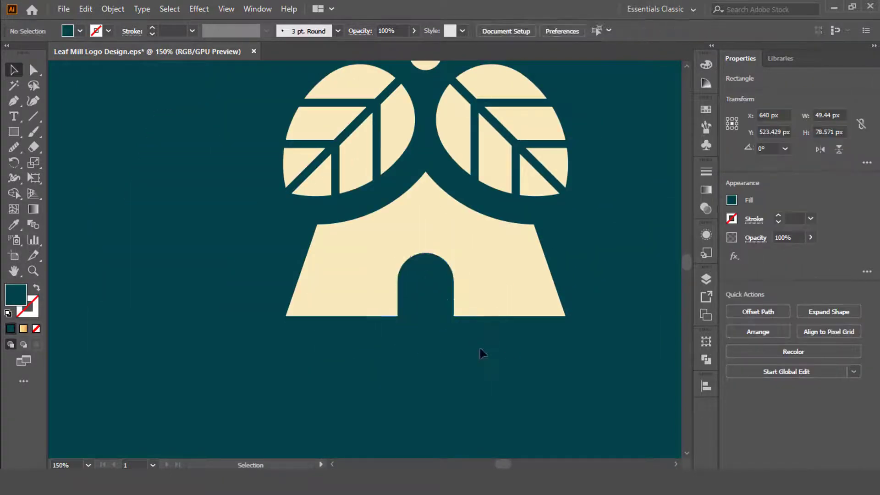
# Cut the arched door shape out of the tower with the Shape Builder tool.
pyautogui.moveTo(481, 353); pyautogui.dragTo(385, 285)
pyautogui.click(14, 194)
pyautogui.keyDown('alt'); pyautogui.moveTo(435, 302); pyautogui.dragTo(436, 327); pyautogui.keyUp('alt')
pyautogui.scroll(1, 434, 300)
pyautogui.moveTo(479, 272)
pyautogui.mouseDown()
pyautogui.moveTo(452, 241)
pyautogui.moveTo(475, 204)
pyautogui.mouseUp()
pyautogui.scroll(-1, 402, 248)
pyautogui.click(462, 135)
pyautogui.press('v')
pyautogui.click(378, 344)
# Group the leaves, circle and tower and centre the group horizontally and vertically on the artboard.
pyautogui.scroll(-2, 378, 343)
pyautogui.moveTo(494, 354); pyautogui.dragTo(300, 181)
pyautogui.hotkey('ctrl', 'g')
pyautogui.click(553, 30)
pyautogui.click(606, 30)
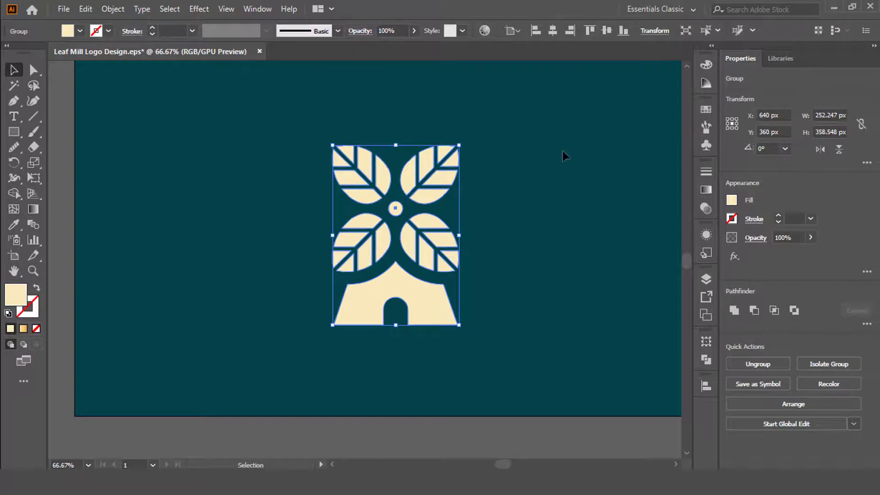
pyautogui.click(559, 153)
# Fill the grouped logo with the cream-to-orange linear gradient.
pyautogui.scroll(-1, 515, 175)
pyautogui.click(464, 227)
pyautogui.scroll(1, 233, 110)
pyautogui.scroll(1, 237, 116)
pyautogui.click(706, 189)
pyautogui.click(556, 188)
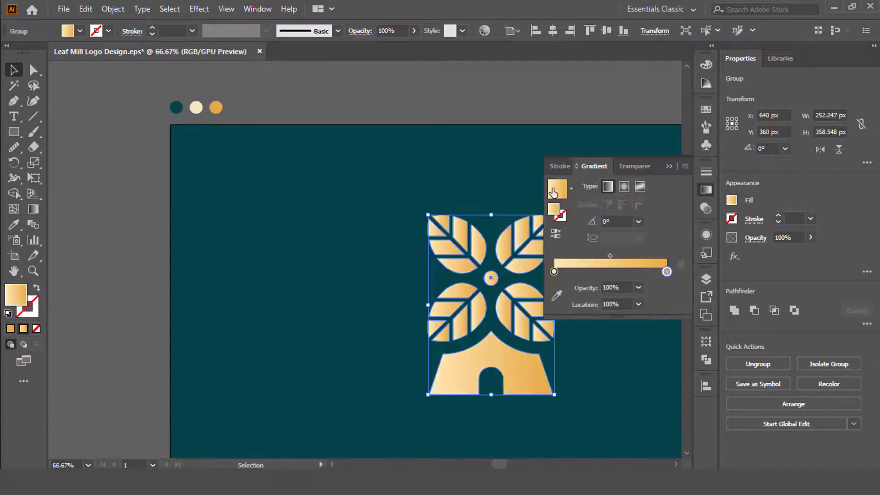
pyautogui.click(558, 293)
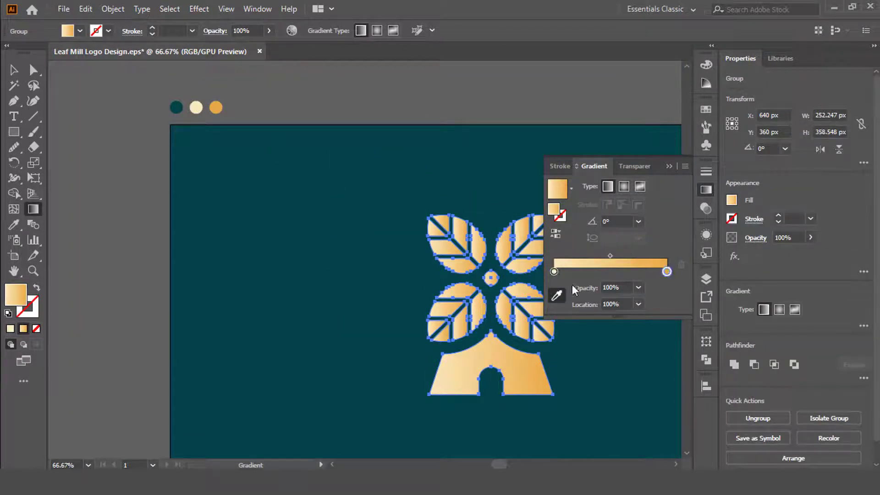
pyautogui.click(669, 166)
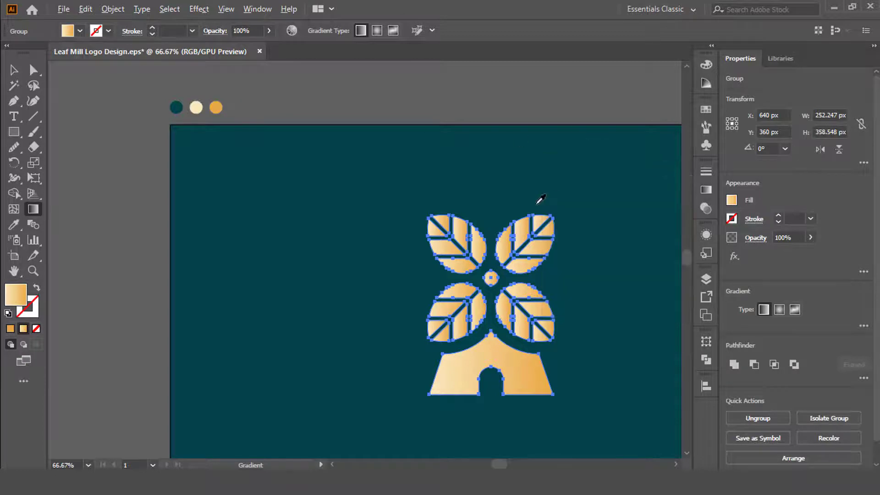
# Run one linear gradient diagonally across the whole logo, light at the upper-right leaf and orange at the tower's lower-left corner.
pyautogui.scroll(1, 571, 208)
pyautogui.moveTo(573, 208); pyautogui.dragTo(386, 124)
pyautogui.scroll(-1, 438, 155)
pyautogui.click(14, 70)
pyautogui.click(38, 168)
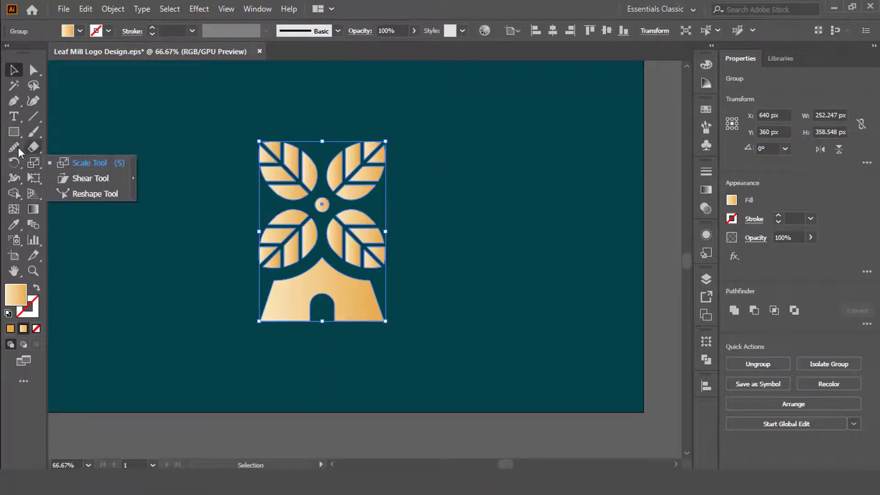
pyautogui.press('g')
pyautogui.moveTo(350, 160); pyautogui.dragTo(317, 316)
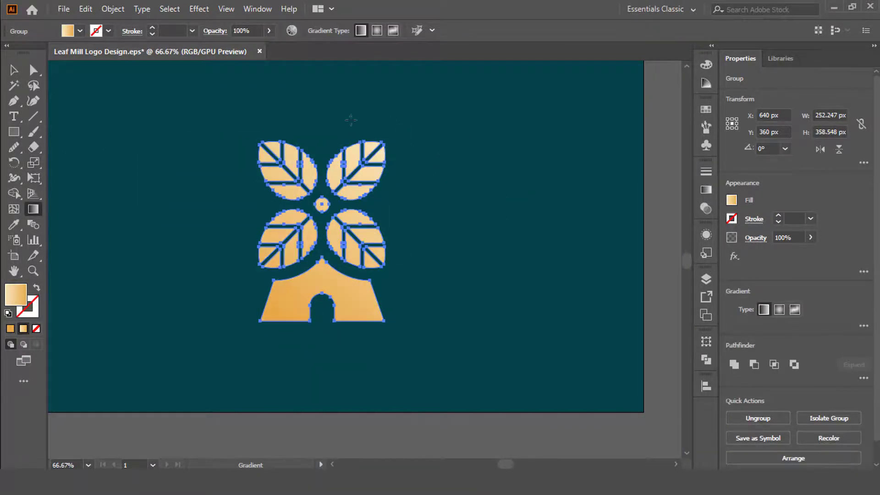
pyautogui.moveTo(351, 118); pyautogui.dragTo(472, 368)
pyautogui.moveTo(429, 147); pyautogui.dragTo(232, 304)
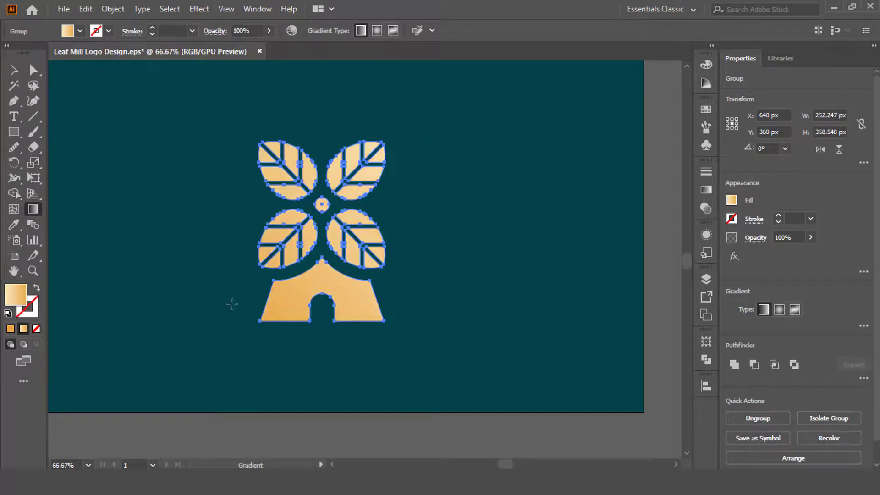
pyautogui.press('v')
pyautogui.click(459, 231)
# Delete the spare plain cream leaf beside the artboard.
pyautogui.scroll(-1, 517, 263)
pyautogui.click(403, 280)
pyautogui.scroll(-1, 369, 160)
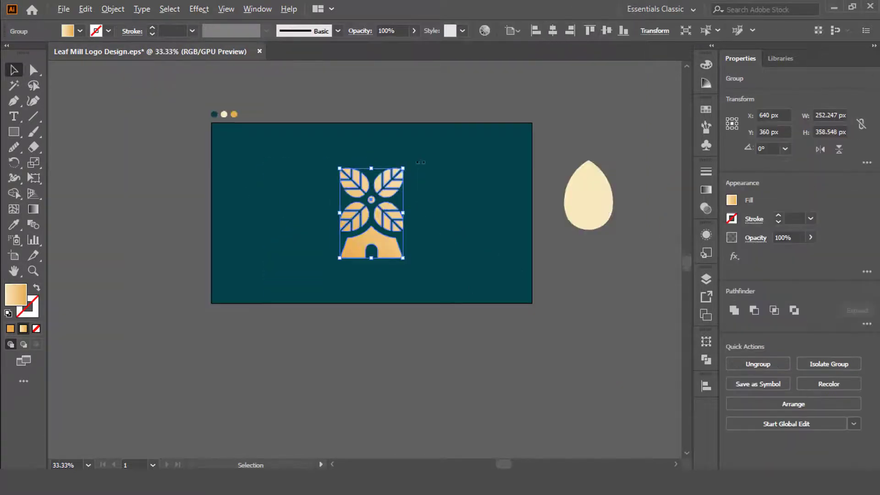
pyautogui.click(591, 188)
pyautogui.press('Delete')
# Nudge the logo group upward in large steps to make room for text beneath the tower.
pyautogui.scroll(2, 397, 257)
pyautogui.click(370, 242)
pyautogui.scroll(1, 370, 241)
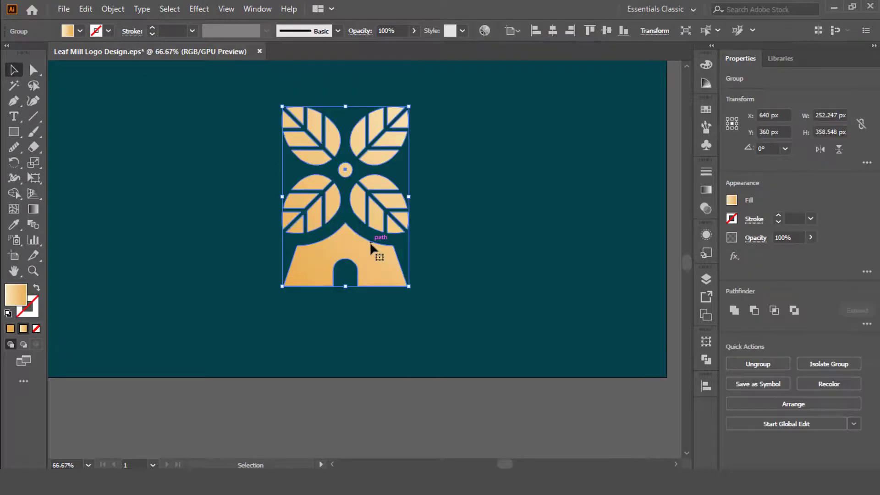
pyautogui.hotkey('shift', 'Up')
pyautogui.hotkey('shift', 'Up')
pyautogui.hotkey('shift', 'Up')
pyautogui.hotkey('shift', 'Up')
pyautogui.hotkey('shift', 'Up')
pyautogui.hotkey('shift', 'Up')
pyautogui.click(518, 243)
pyautogui.moveTo(457, 207); pyautogui.dragTo(474, 270)
# Place a line of placeholder text below the tower, scaled to about 50.61 pt and filled white.
pyautogui.click(13, 117)
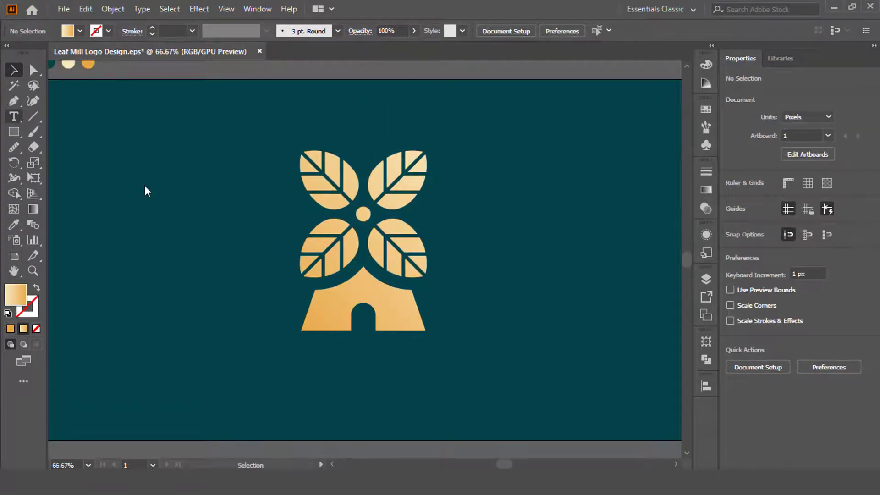
pyautogui.scroll(-1, 145, 186)
pyautogui.click(308, 361)
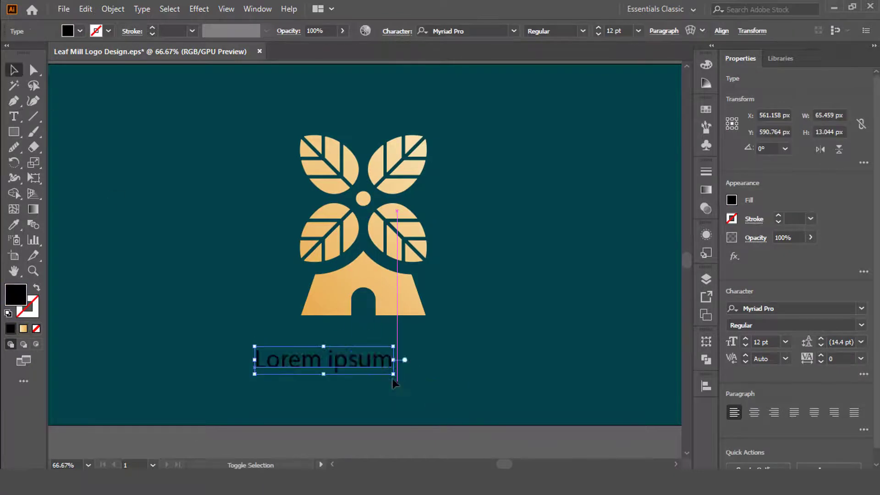
pyautogui.moveTo(385, 360); pyautogui.dragTo(428, 360)
pyautogui.click(79, 31)
pyautogui.click(29, 53)
# Replace the placeholder text with LEAF MILL.
pyautogui.tripleClick(368, 364)
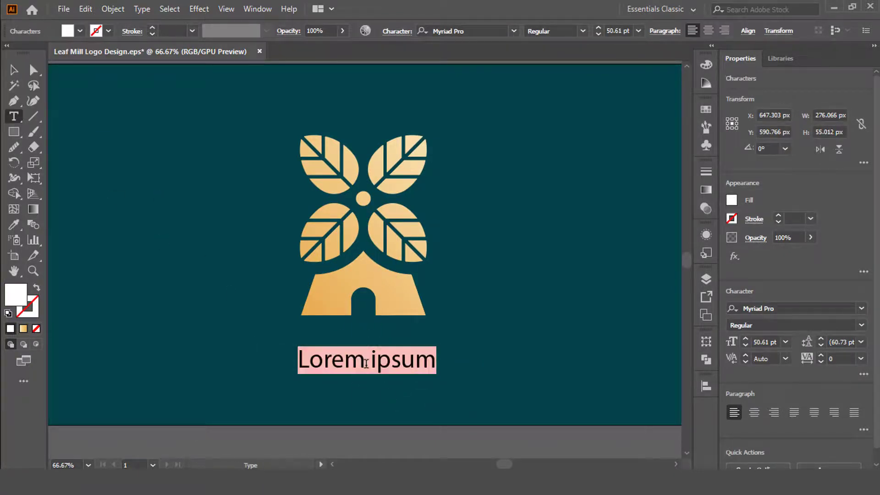
pyautogui.write('LEAF MILL')
pyautogui.click(14, 70)
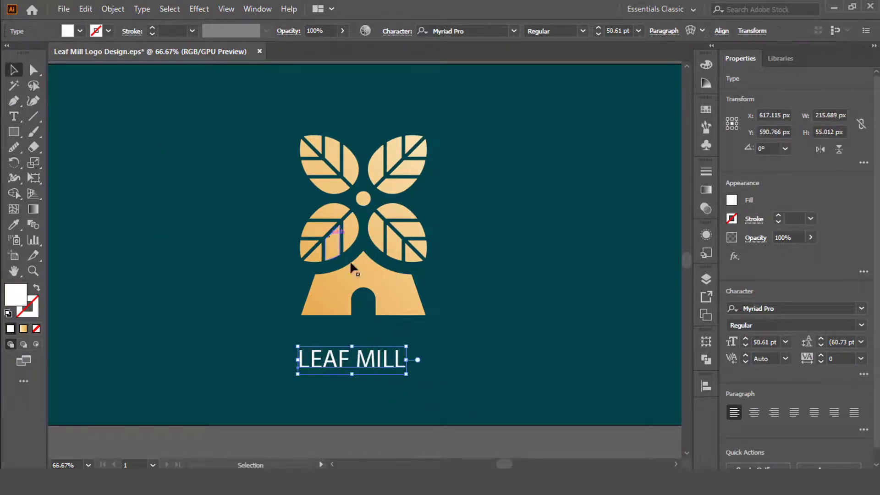
# Enlarge the LEAF MILL text to about 62.65 pt and centre it under the tower.
pyautogui.moveTo(406, 347)
pyautogui.mouseDown()
pyautogui.moveTo(418, 344)
pyautogui.moveTo(406, 347)
pyautogui.mouseUp()
pyautogui.keyDown('shift'); pyautogui.click(401, 297); pyautogui.keyUp('shift')
pyautogui.click(402, 297)
pyautogui.click(431, 33)
pyautogui.click(468, 275)
pyautogui.moveTo(429, 331); pyautogui.dragTo(431, 330)
pyautogui.scroll(1, 432, 321)
pyautogui.moveTo(433, 321); pyautogui.dragTo(346, 344)
# Set the LEAF MILL text in Cambria Bold.
pyautogui.click(514, 32)
pyautogui.scroll(-15, 637, 219)
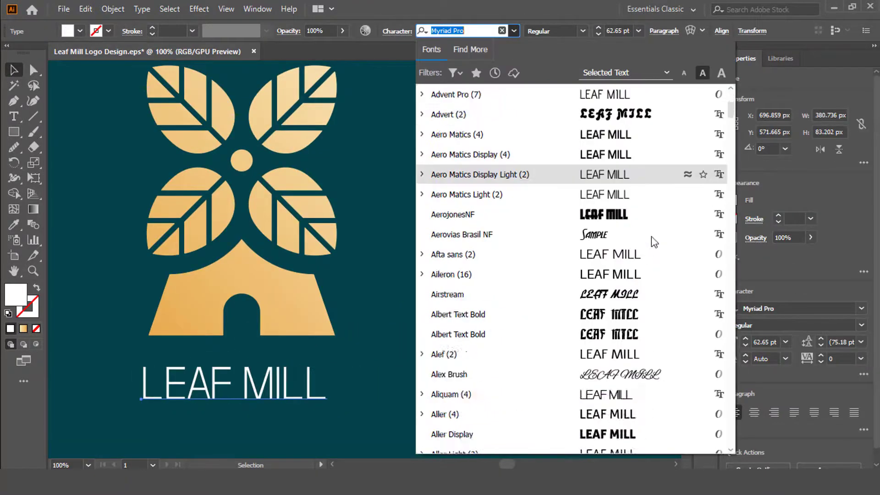
pyautogui.scroll(-20, 625, 207)
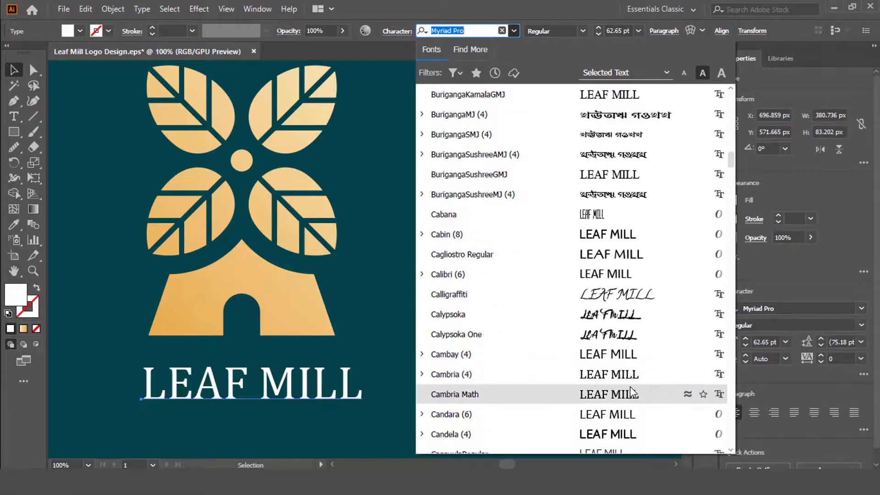
pyautogui.scroll(-1, 633, 393)
pyautogui.click(422, 314)
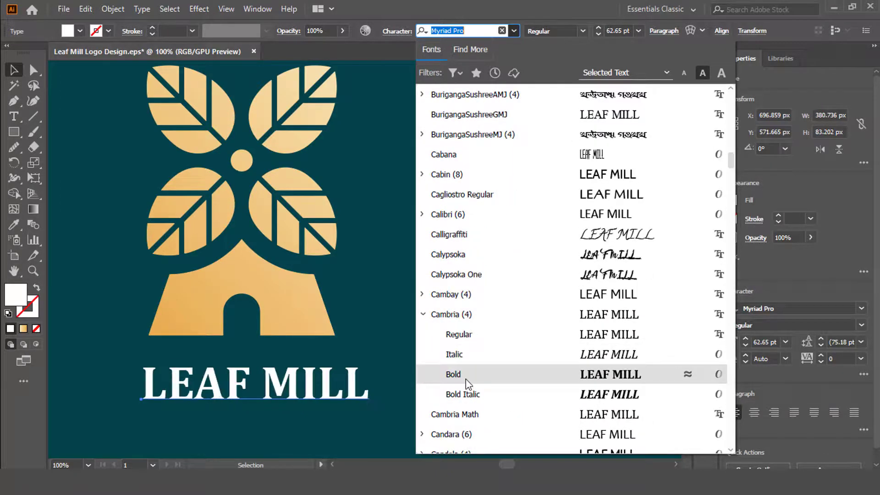
pyautogui.click(467, 379)
# Reduce the LEAF MILL text to 50 pt and widen its tracking.
pyautogui.click(598, 34)
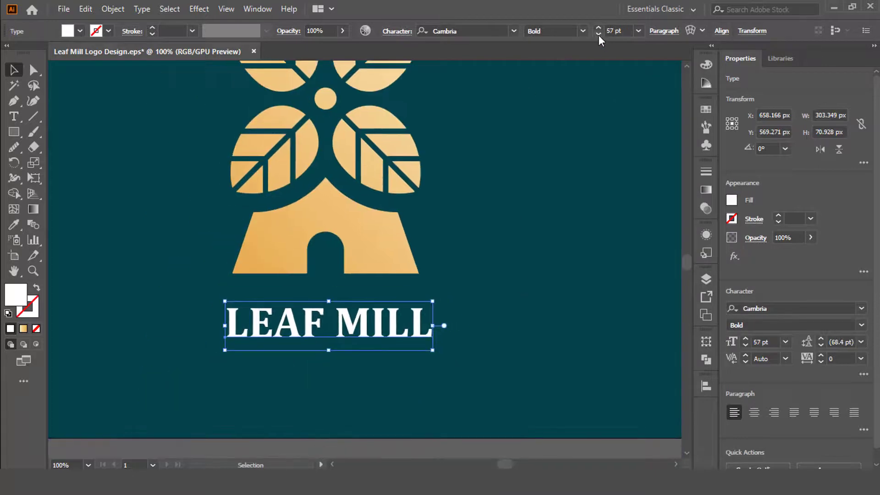
pyautogui.click(598, 34)
pyautogui.click(598, 34)
pyautogui.click(598, 34)
pyautogui.click(397, 31)
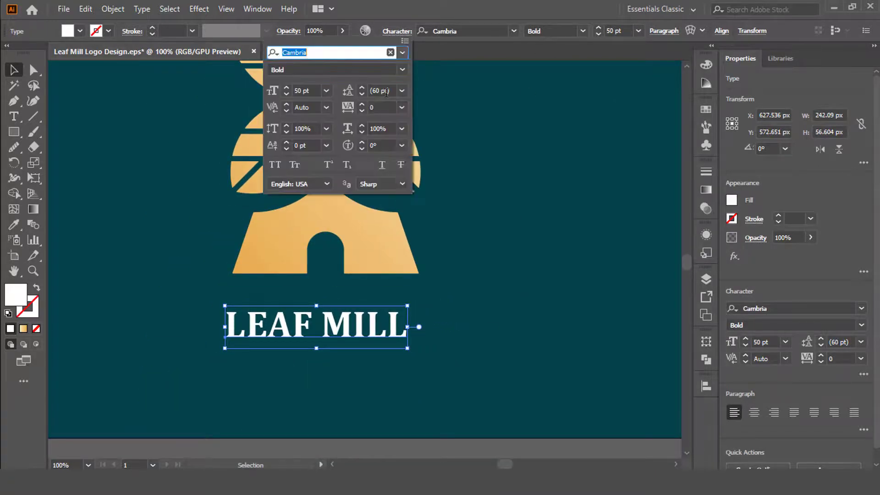
pyautogui.click(401, 107)
pyautogui.click(421, 283)
# Centre the LEAF MILL text horizontally on the emblem and move it slightly closer to the tower's base.
pyautogui.keyDown('shift'); pyautogui.click(386, 256); pyautogui.keyUp('shift')
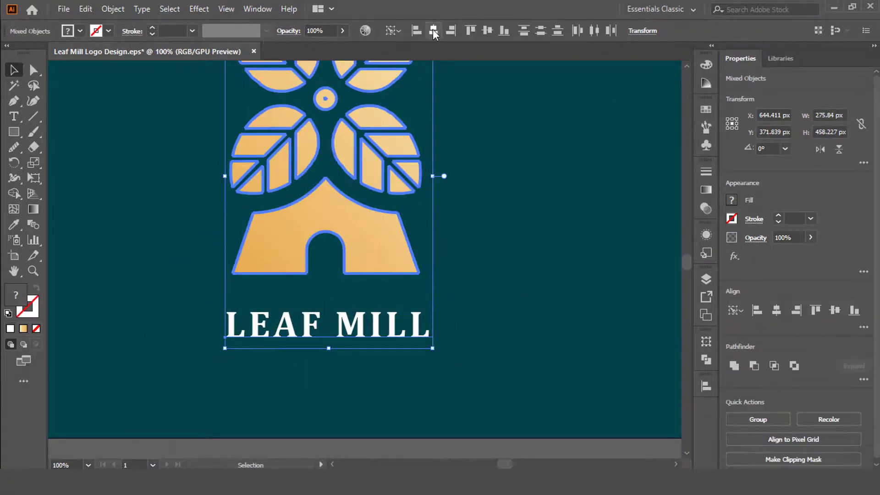
pyautogui.click(434, 31)
pyautogui.click(493, 305)
pyautogui.moveTo(412, 330); pyautogui.dragTo(411, 319)
pyautogui.click(488, 295)
pyautogui.scroll(-2, 352, 296)
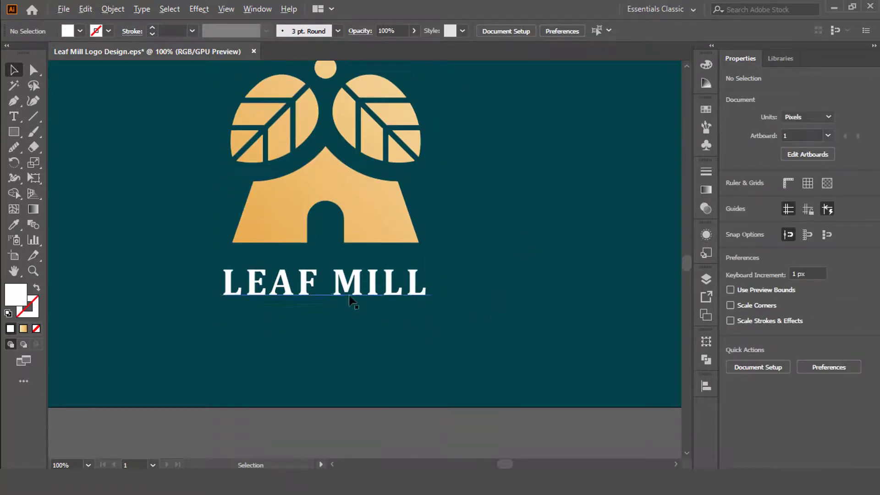
# Nudge the LEAF MILL text a few pixels to the right to balance it optically under the tower.
pyautogui.scroll(1, 351, 294)
pyautogui.click(352, 290)
pyautogui.press('Right')
pyautogui.press('Right')
pyautogui.press('Right')
pyautogui.press('Right')
pyautogui.press('Right')
pyautogui.click(534, 232)
# Group the emblem with the LEAF MILL text and centre the group on the artboard.
pyautogui.scroll(-3, 485, 258)
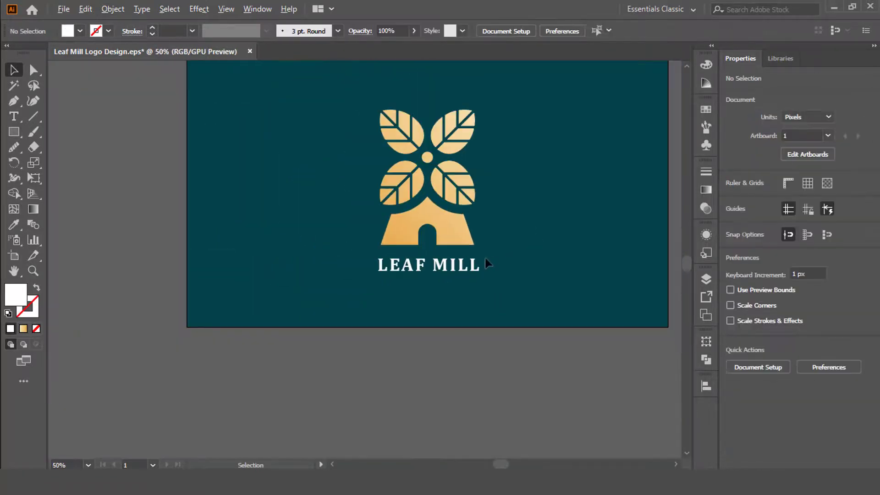
pyautogui.moveTo(506, 288); pyautogui.dragTo(475, 320)
pyautogui.moveTo(357, 266); pyautogui.dragTo(350, 261)
pyautogui.hotkey('ctrl', 'g')
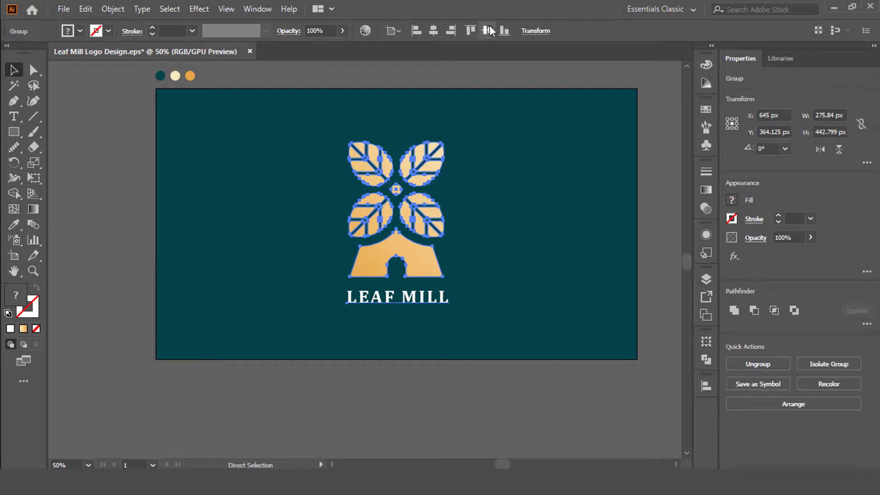
pyautogui.click(434, 30)
pyautogui.click(470, 30)
pyautogui.click(507, 143)
pyautogui.moveTo(520, 171); pyautogui.dragTo(458, 184)
pyautogui.scroll(1, 367, 203)
pyautogui.scroll(1, 460, 183)
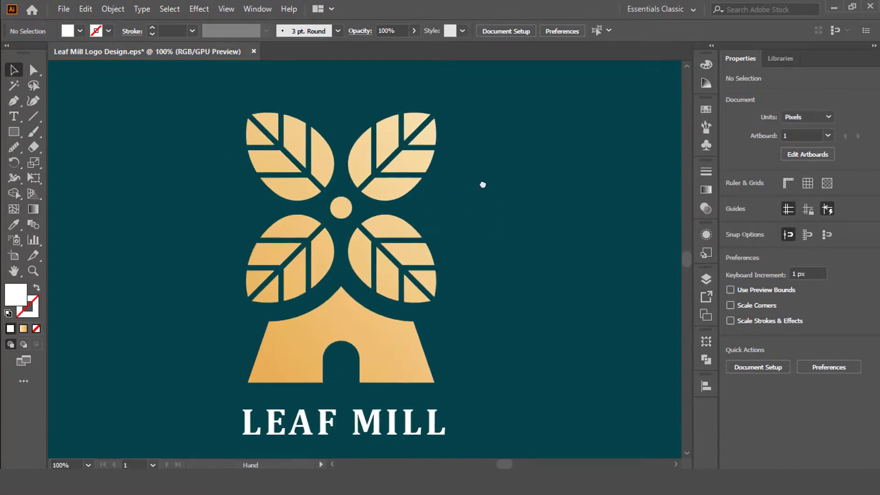